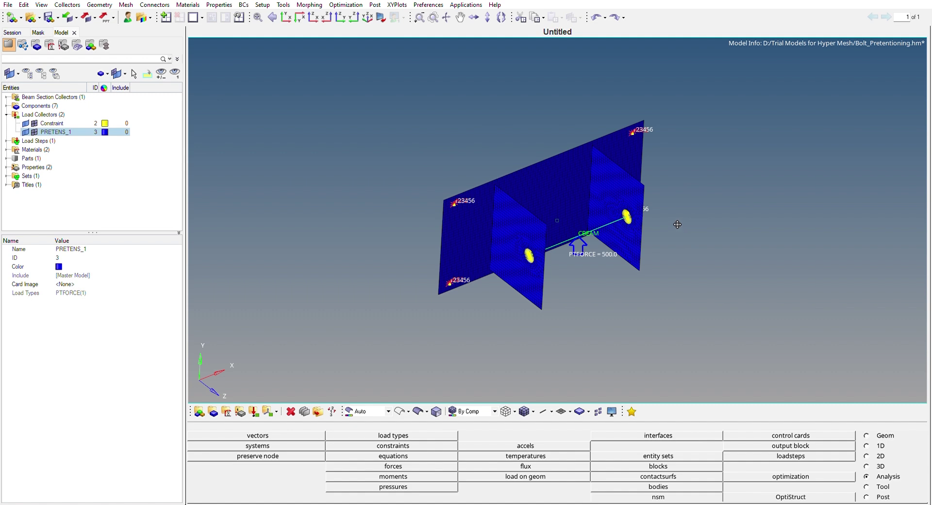
Step: Inspect the plates' shell mesh up close with the elements shrunk, and restore the normal element display
{"action": "left_click_drag", "start_coordinate": [646, 191], "coordinate": [624, 178], "text": "ctrl"}
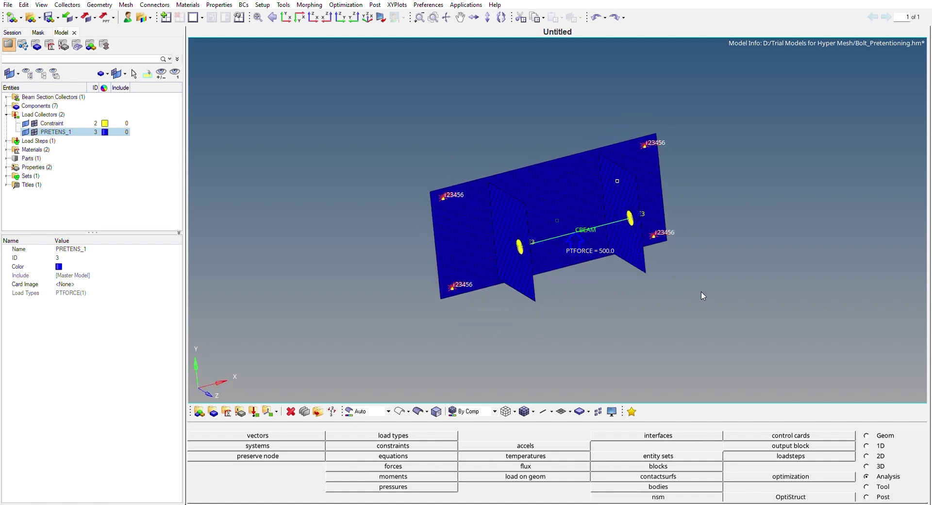
{"action": "right_click_drag", "start_coordinate": [697, 294], "coordinate": [712, 244], "text": "ctrl"}
{"action": "scroll", "coordinate": [483, 133], "scroll_direction": "up", "scroll_amount": 8}
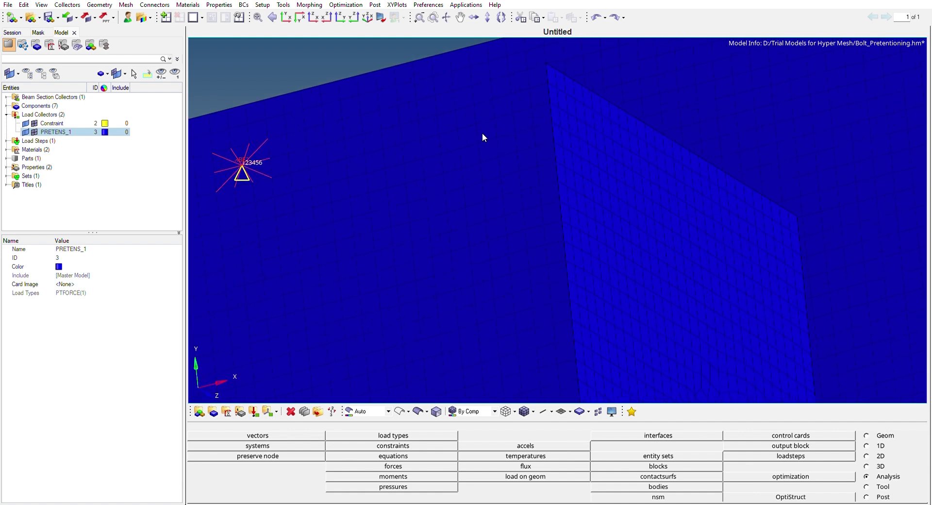
{"action": "scroll", "coordinate": [485, 170], "scroll_direction": "down", "scroll_amount": 2}
{"action": "scroll", "coordinate": [488, 179], "scroll_direction": "down", "scroll_amount": 8}
{"action": "scroll", "coordinate": [475, 148], "scroll_direction": "up", "scroll_amount": 9}
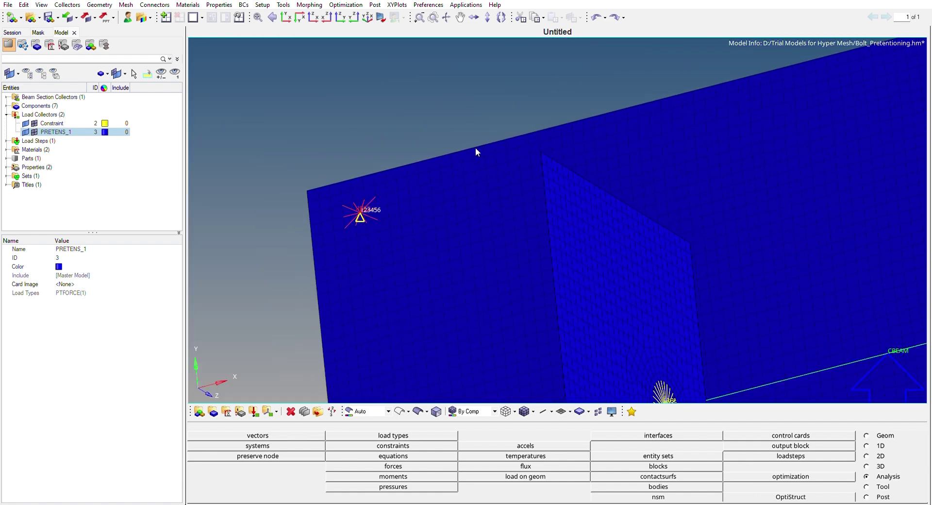
{"action": "left_click", "coordinate": [598, 412]}
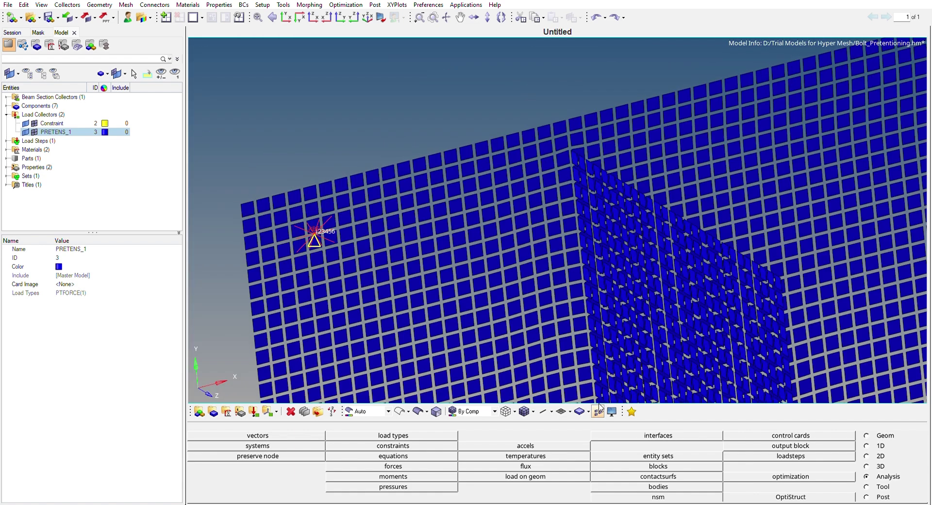
{"action": "scroll", "coordinate": [407, 155], "scroll_direction": "up", "scroll_amount": 4}
{"action": "scroll", "coordinate": [407, 170], "scroll_direction": "down", "scroll_amount": 6}
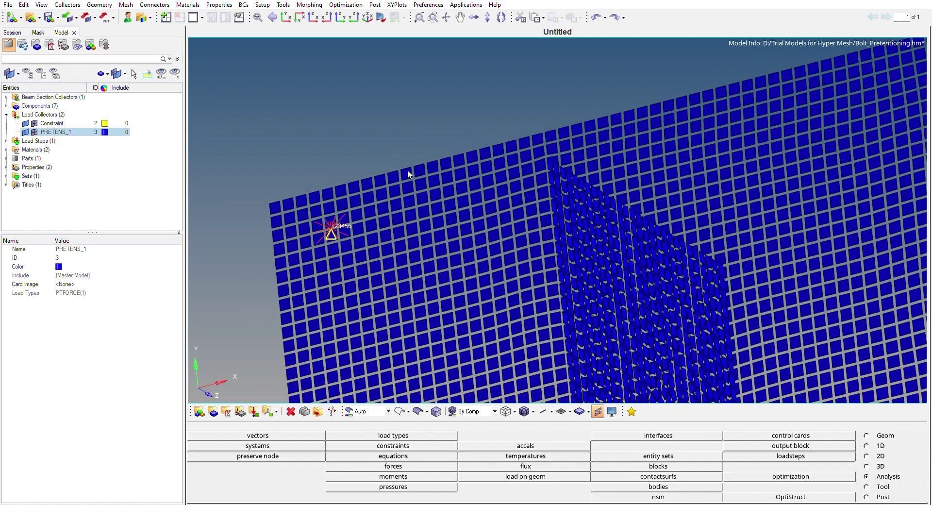
{"action": "scroll", "coordinate": [407, 170], "scroll_direction": "down", "scroll_amount": 5}
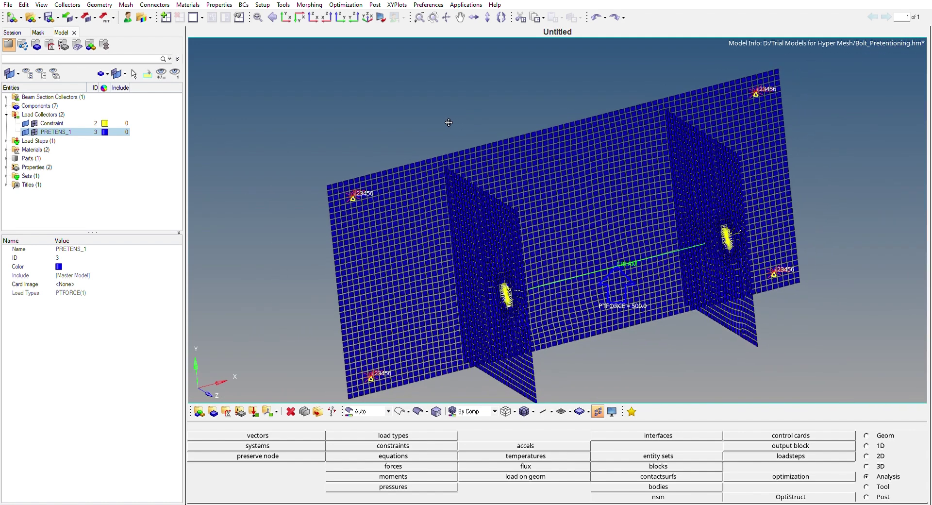
{"action": "left_click", "coordinate": [598, 412]}
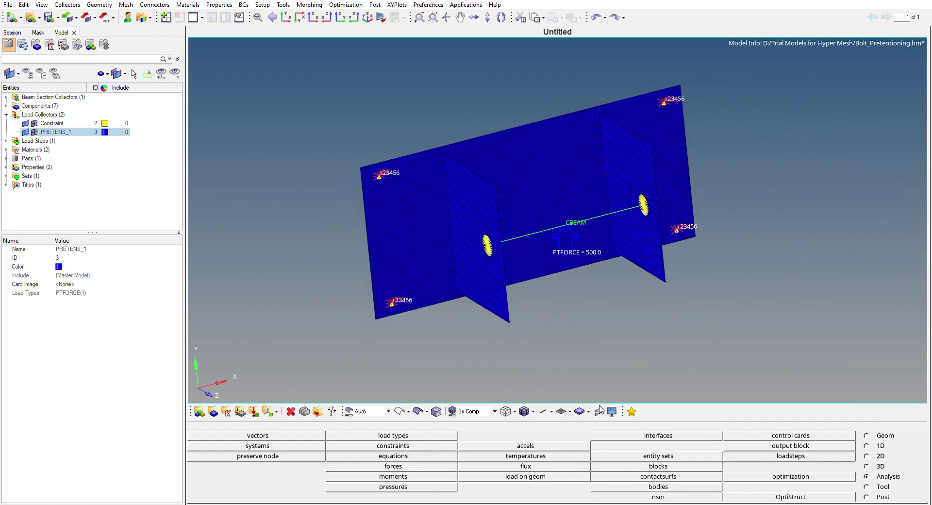
Step: Examine the corner constraints, the spider elements in both bolt holes, the connecting beam and the pretension load from several angles, and collapse the load collectors
{"action": "left_click_drag", "start_coordinate": [711, 173], "coordinate": [733, 189], "text": "ctrl"}
{"action": "left_click_drag", "start_coordinate": [747, 244], "coordinate": [719, 216], "text": "ctrl"}
{"action": "right_click_drag", "start_coordinate": [695, 249], "coordinate": [709, 255], "text": "ctrl"}
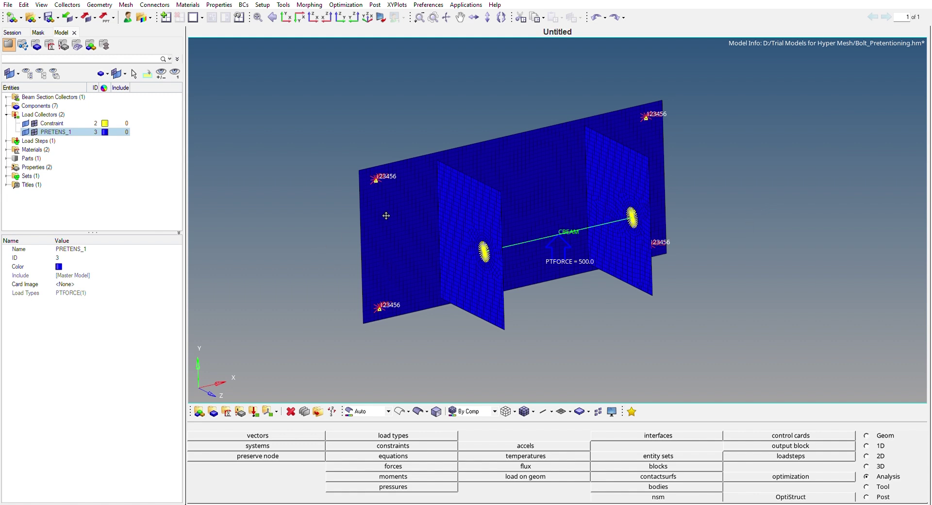
{"action": "scroll", "coordinate": [401, 206], "scroll_direction": "up", "scroll_amount": 2, "text": "ctrl"}
{"action": "scroll", "coordinate": [413, 187], "scroll_direction": "up", "scroll_amount": 2, "text": "ctrl"}
{"action": "scroll", "coordinate": [414, 187], "scroll_direction": "down", "scroll_amount": 3, "text": "ctrl"}
{"action": "right_click_drag", "start_coordinate": [642, 312], "coordinate": [618, 314], "text": "ctrl"}
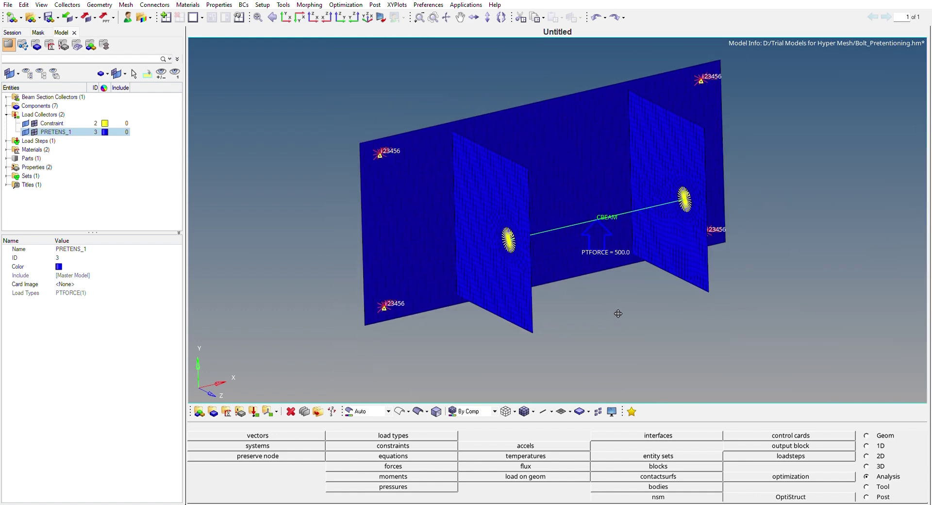
{"action": "mouse_move", "coordinate": [649, 304]}
{"action": "left_mouse_down", "text": "ctrl"}
{"action": "mouse_move", "coordinate": [710, 323]}
{"action": "mouse_move", "coordinate": [727, 345]}
{"action": "left_mouse_up", "text": "ctrl"}
{"action": "left_click_drag", "start_coordinate": [572, 226], "coordinate": [553, 230], "text": "ctrl"}
{"action": "scroll", "coordinate": [602, 247], "scroll_direction": "up", "scroll_amount": 6}
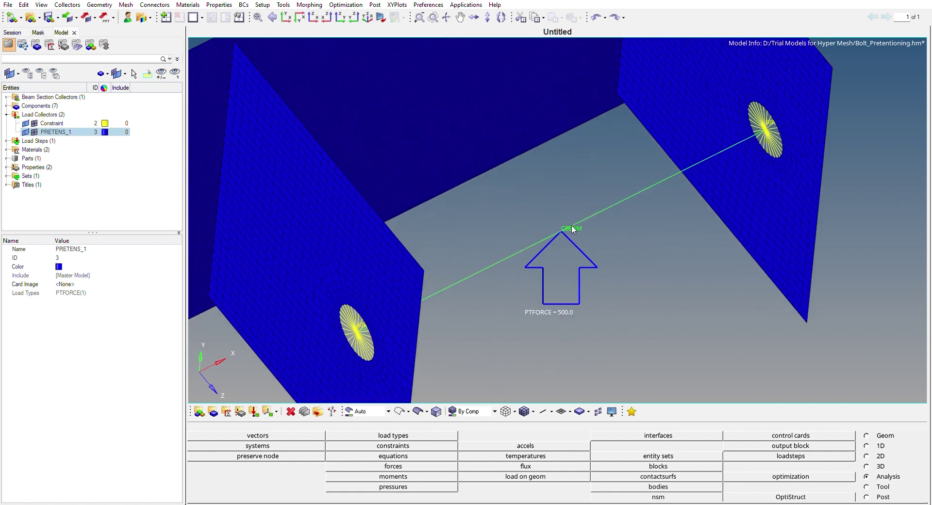
{"action": "scroll", "coordinate": [572, 227], "scroll_direction": "down", "scroll_amount": 4}
{"action": "scroll", "coordinate": [572, 228], "scroll_direction": "down", "scroll_amount": 3}
{"action": "left_click_drag", "start_coordinate": [645, 260], "coordinate": [599, 262], "text": "ctrl"}
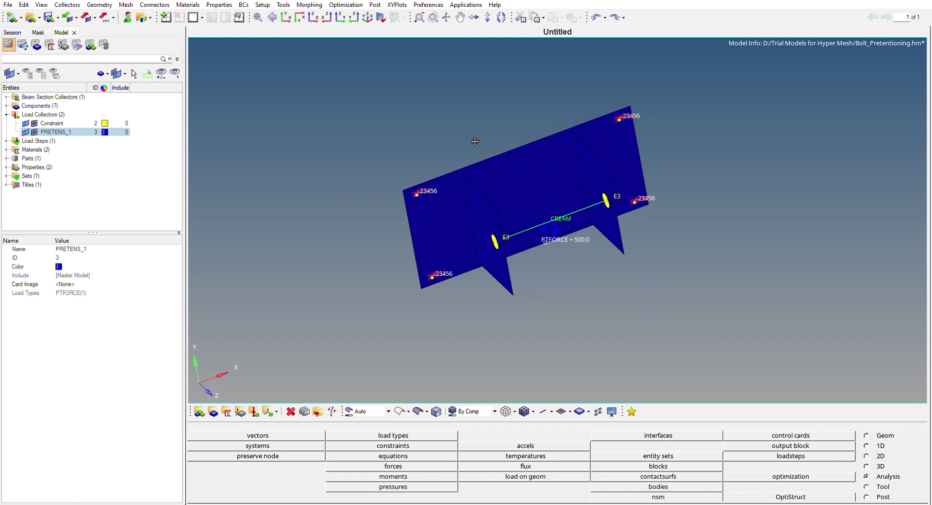
{"action": "left_click_drag", "start_coordinate": [476, 146], "coordinate": [487, 139], "text": "ctrl"}
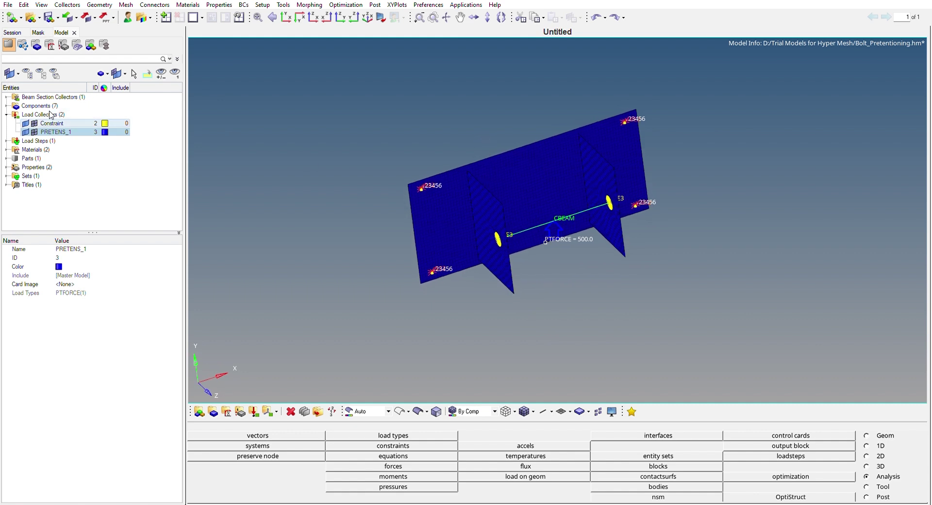
{"action": "left_click", "coordinate": [6, 114]}
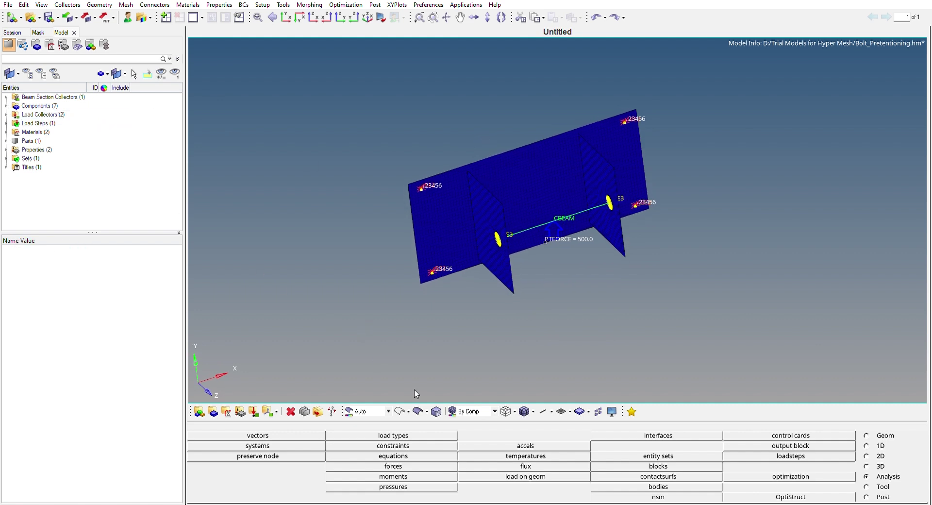
Step: Review the 1D bar element creation settings and examine the bolt-hole centre nodes that the beam connects
{"action": "left_click", "coordinate": [867, 445]}
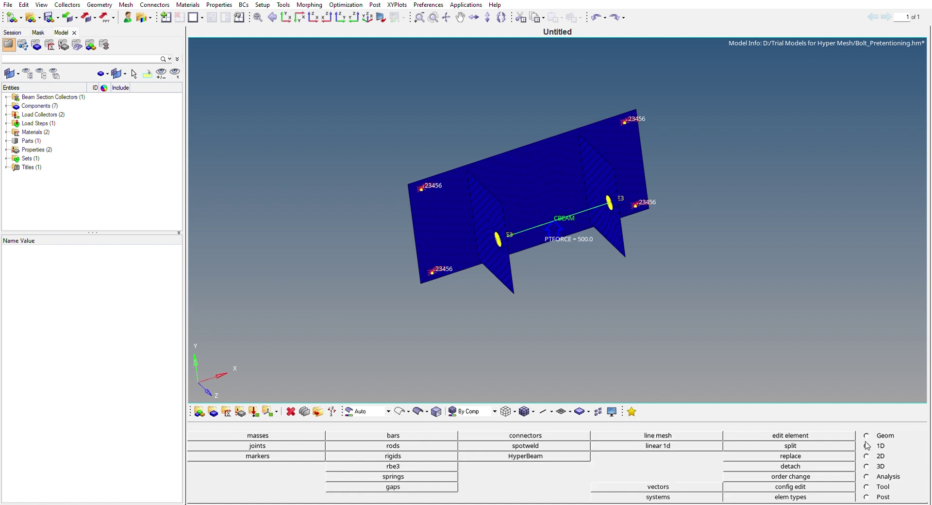
{"action": "left_click", "coordinate": [396, 435]}
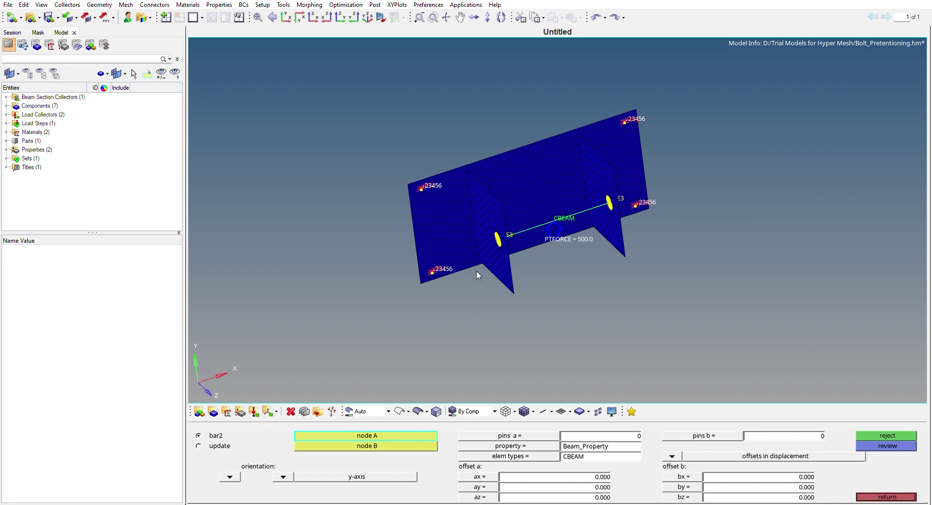
{"action": "left_click_drag", "start_coordinate": [364, 195], "coordinate": [416, 204], "text": "ctrl"}
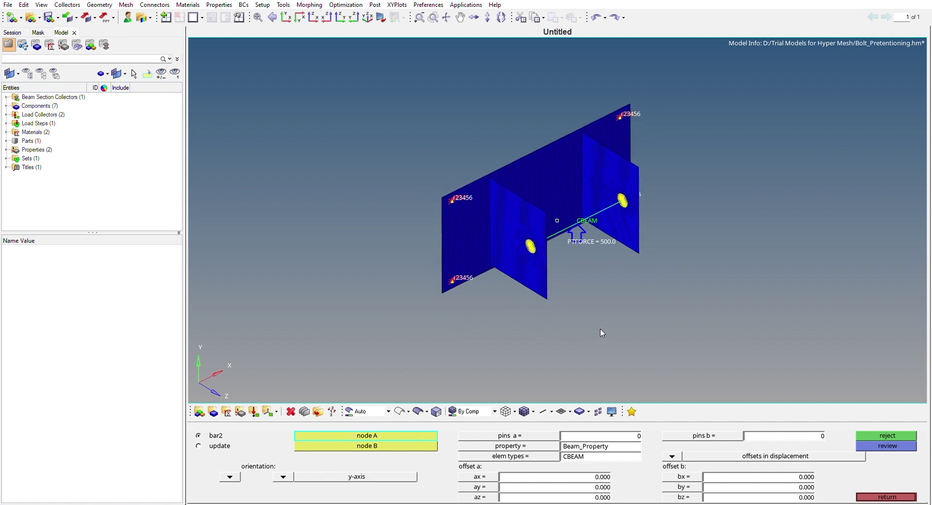
{"action": "scroll", "coordinate": [540, 236], "scroll_direction": "up", "scroll_amount": 3}
{"action": "scroll", "coordinate": [534, 243], "scroll_direction": "up", "scroll_amount": 2}
{"action": "scroll", "coordinate": [512, 262], "scroll_direction": "up", "scroll_amount": 3}
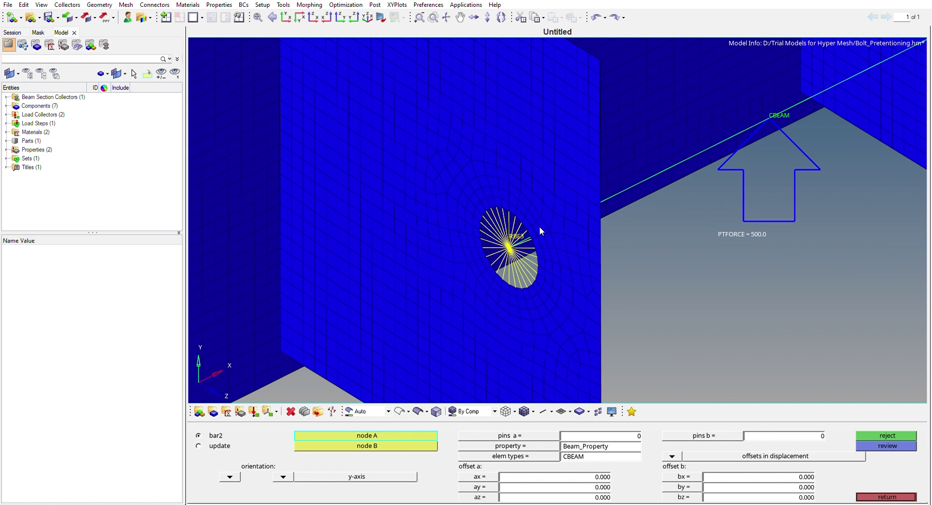
{"action": "scroll", "coordinate": [712, 295], "scroll_direction": "down", "scroll_amount": 6}
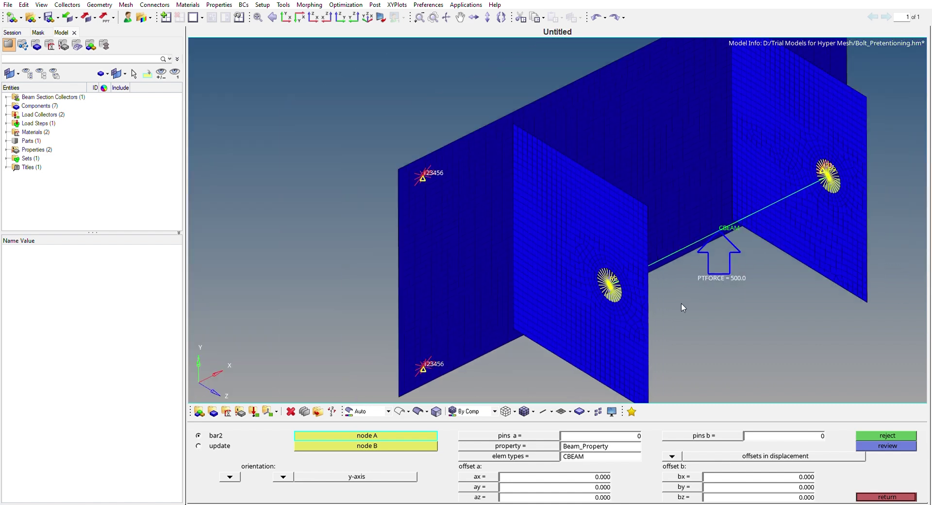
{"action": "right_click_drag", "start_coordinate": [690, 305], "coordinate": [651, 293], "text": "ctrl"}
{"action": "scroll", "coordinate": [532, 261], "scroll_direction": "up", "scroll_amount": 6}
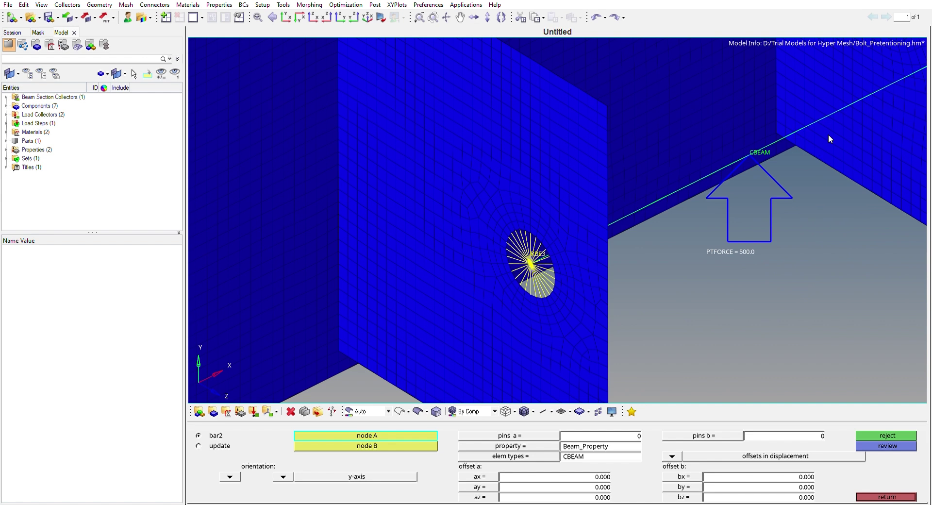
{"action": "scroll", "coordinate": [753, 223], "scroll_direction": "down", "scroll_amount": 3}
{"action": "right_click_drag", "start_coordinate": [752, 224], "coordinate": [685, 246], "text": "ctrl"}
{"action": "scroll", "coordinate": [729, 245], "scroll_direction": "down", "scroll_amount": 2}
{"action": "right_click_drag", "start_coordinate": [731, 295], "coordinate": [671, 268], "text": "ctrl"}
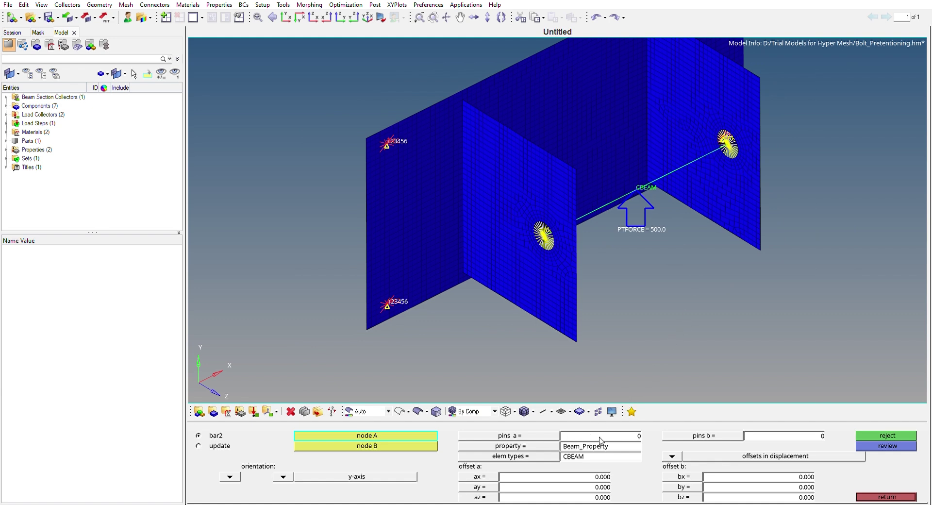
{"action": "left_click", "coordinate": [891, 496]}
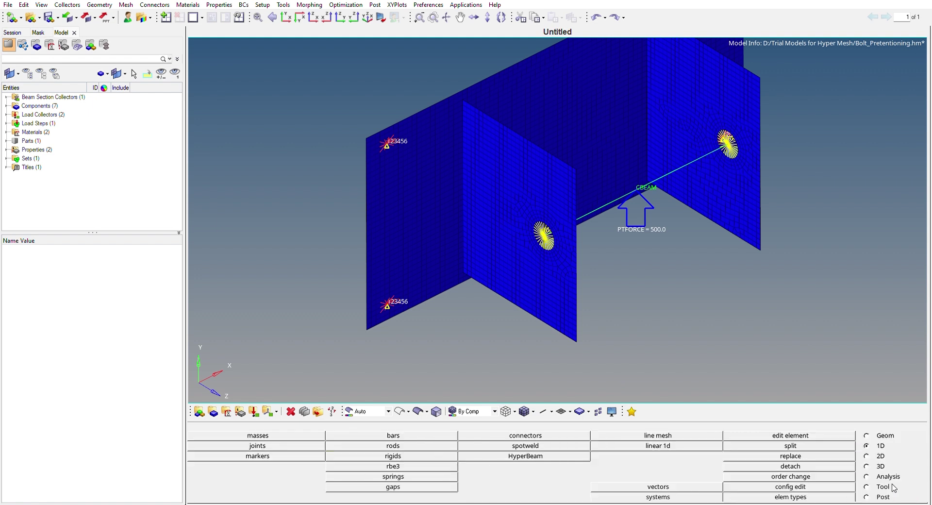
Step: Review the definition of Beam_Section in beamsectcol1 and check the property assignment in the bar element settings
{"action": "left_click", "coordinate": [7, 96]}
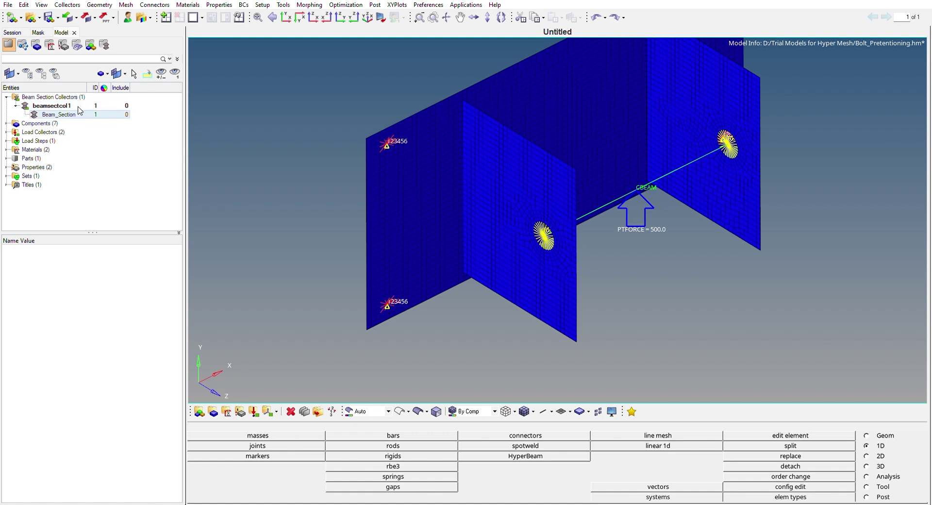
{"action": "left_click", "coordinate": [58, 114]}
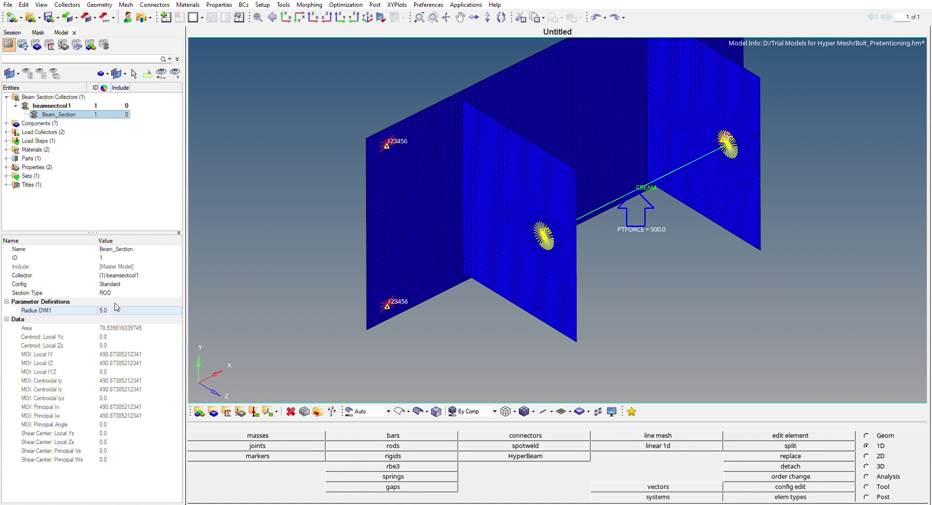
{"action": "left_click", "coordinate": [103, 204]}
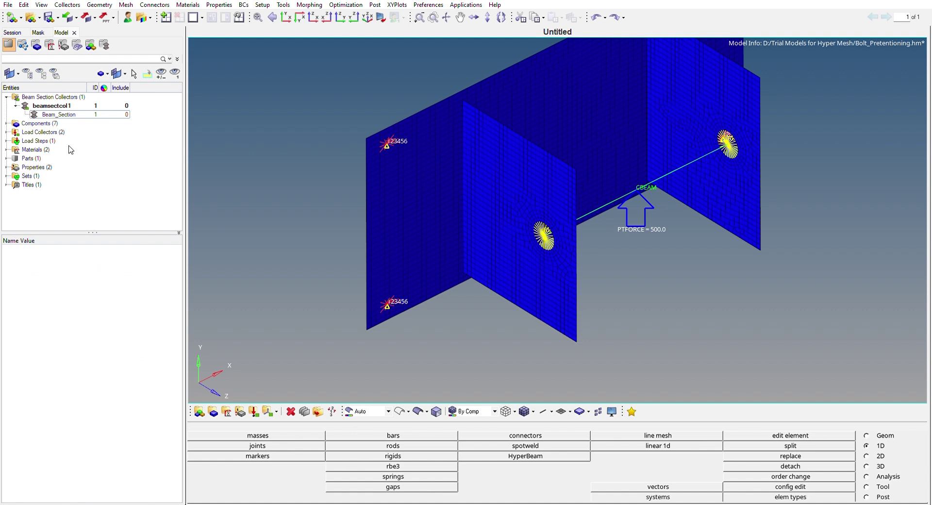
{"action": "left_click", "coordinate": [419, 435]}
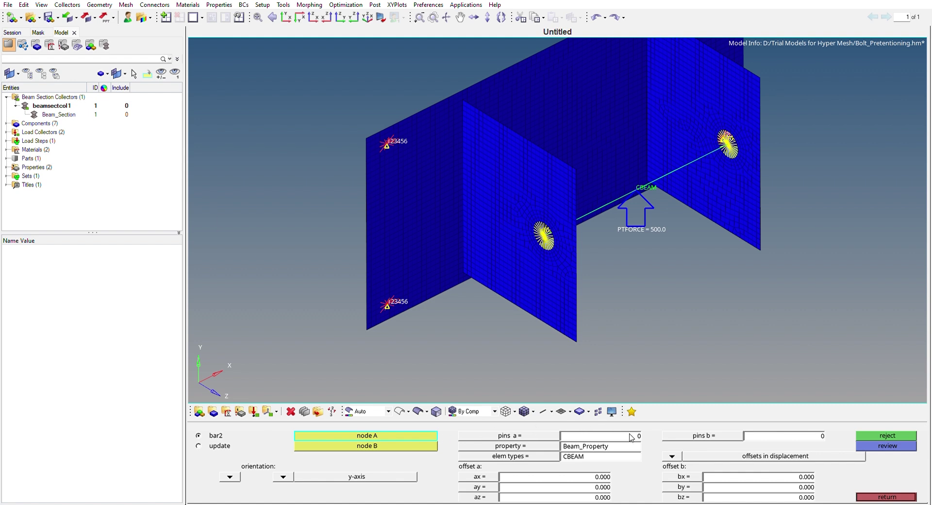
{"action": "left_click", "coordinate": [882, 496]}
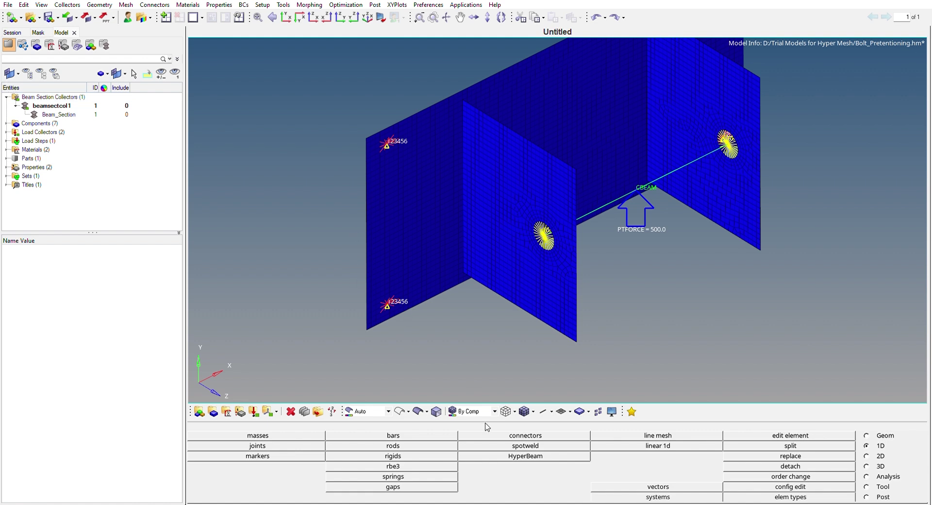
Step: Review Beam_Property's card image, material and beam section reference, and recheck the bar element settings
{"action": "left_click", "coordinate": [6, 96]}
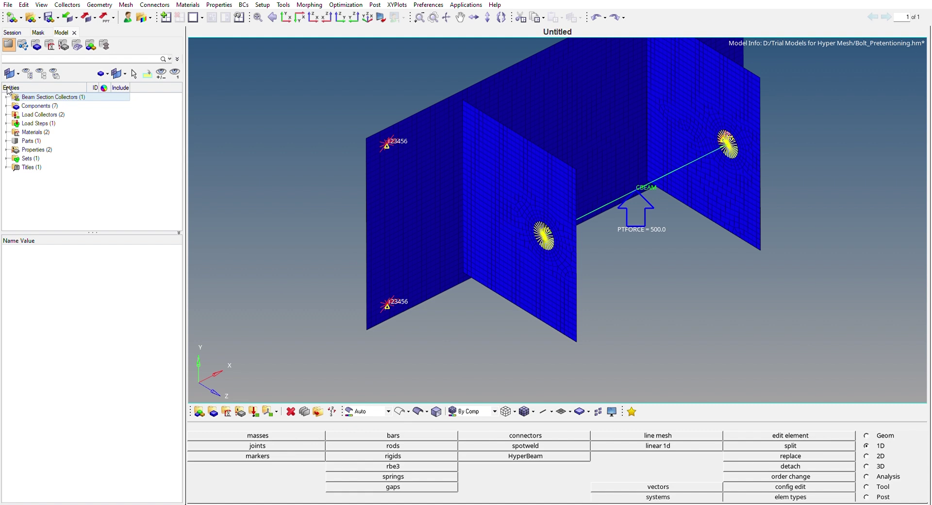
{"action": "left_click", "coordinate": [7, 149]}
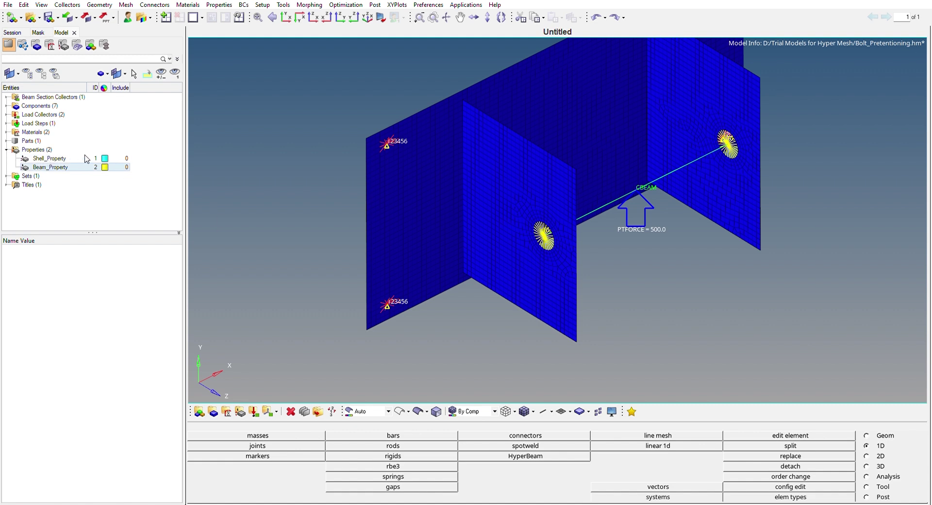
{"action": "left_click", "coordinate": [50, 167]}
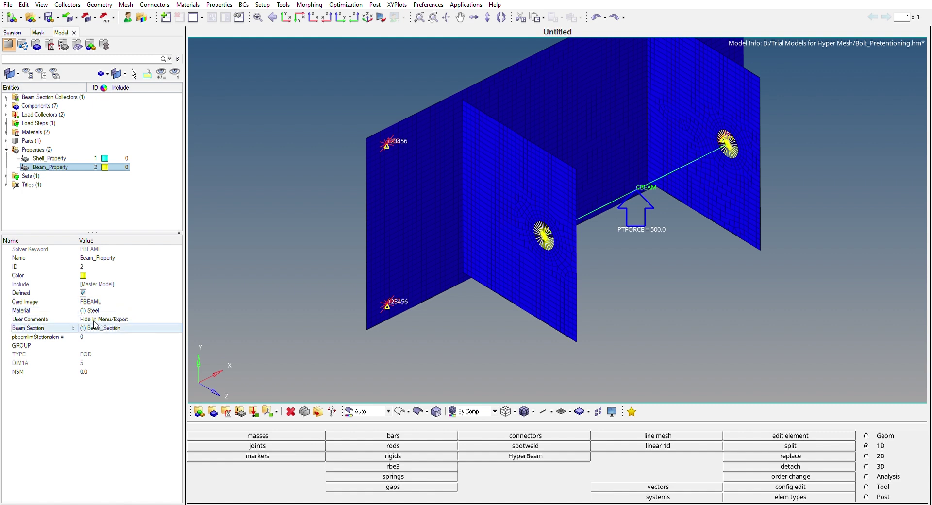
{"action": "left_click", "coordinate": [6, 97]}
{"action": "left_click", "coordinate": [103, 337]}
{"action": "left_click", "coordinate": [103, 326]}
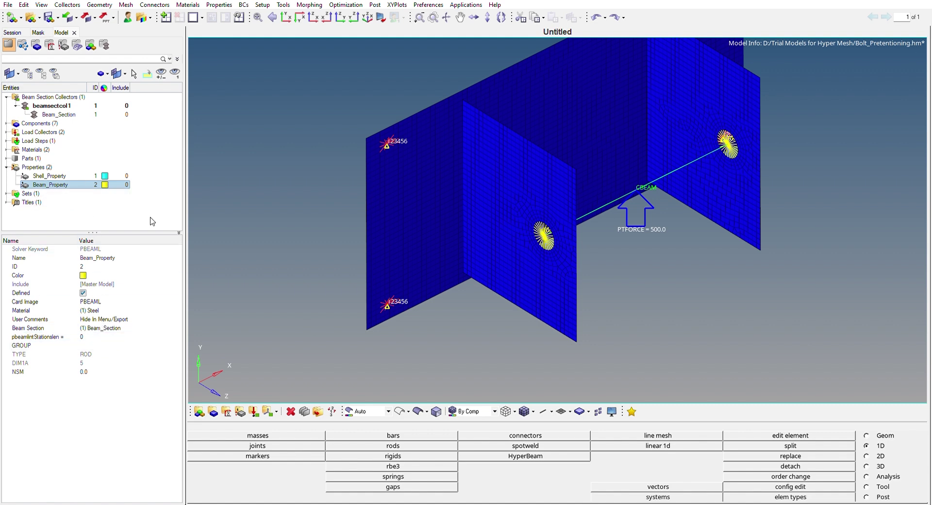
{"action": "left_click", "coordinate": [389, 435]}
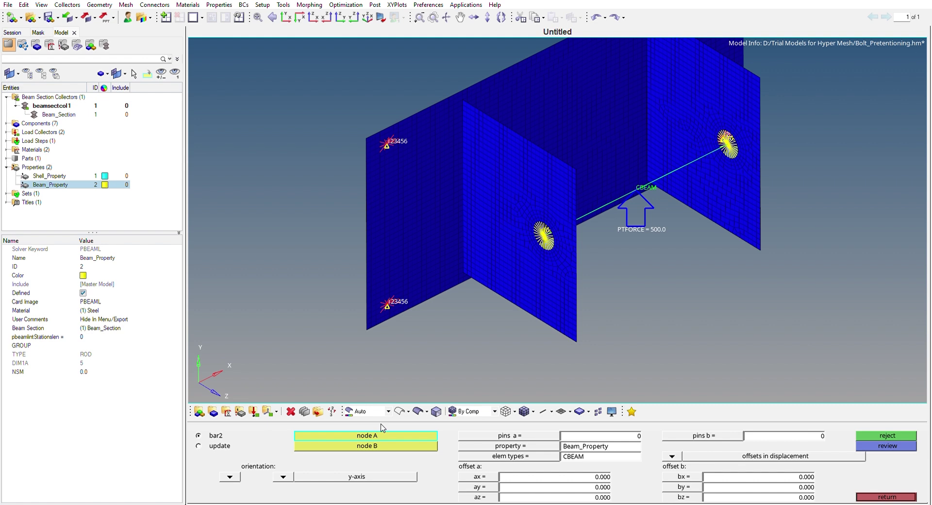
{"action": "left_click", "coordinate": [888, 495]}
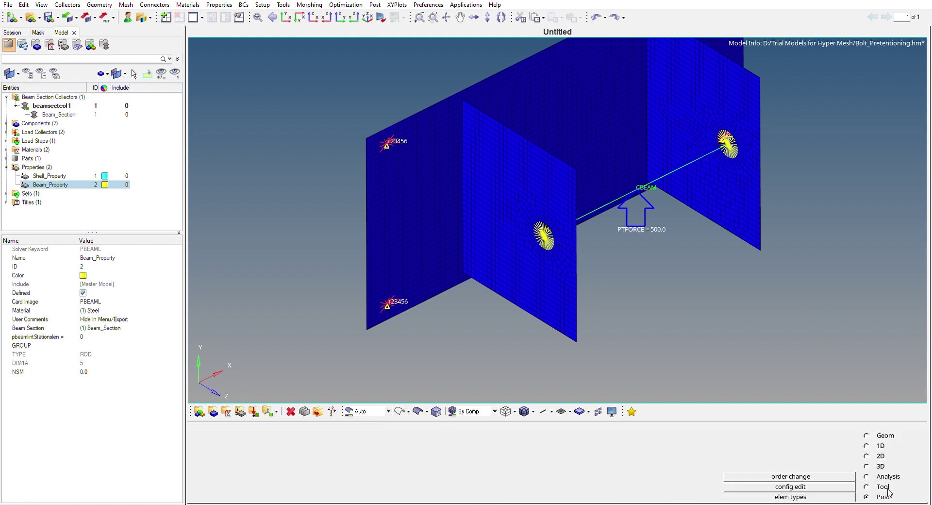
Step: Collapse the beam section collectors, view the whole model and review the Shell_Property definition
{"action": "left_click", "coordinate": [6, 97]}
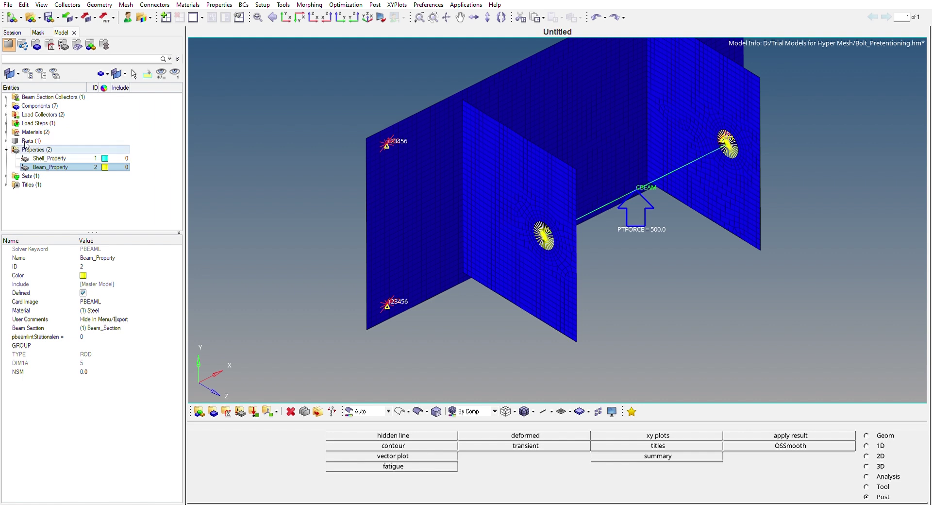
{"action": "scroll", "coordinate": [729, 307], "scroll_direction": "down", "scroll_amount": 4, "text": "ctrl"}
{"action": "right_click_drag", "start_coordinate": [749, 316], "coordinate": [685, 300], "text": "ctrl"}
{"action": "left_click_drag", "start_coordinate": [689, 295], "coordinate": [688, 286], "text": "ctrl"}
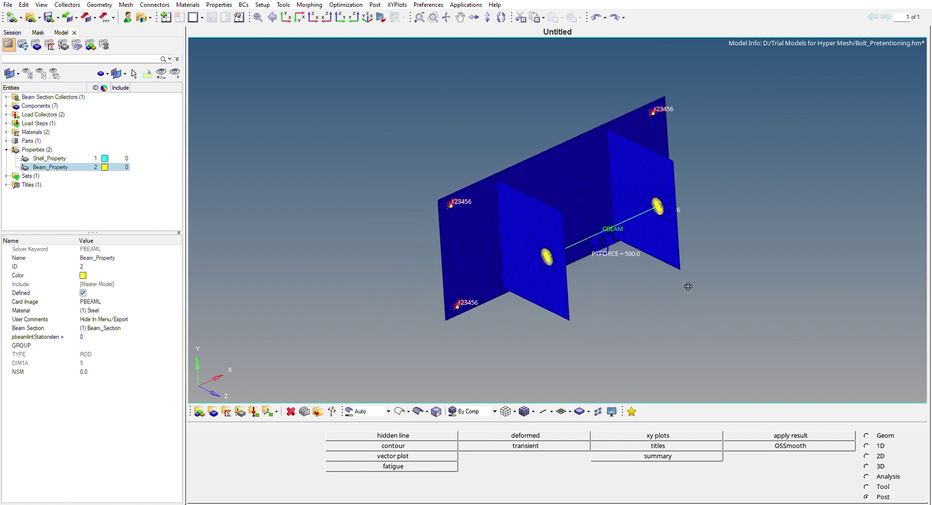
{"action": "left_click", "coordinate": [65, 158]}
{"action": "left_click", "coordinate": [176, 204]}
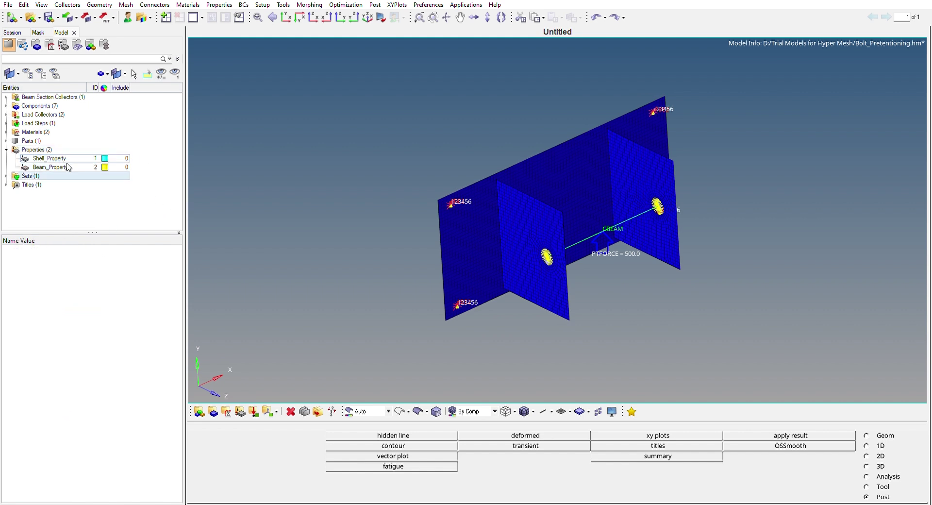
Step: Review Shell_Property's card image, material and thickness, and collapse the properties list
{"action": "left_click", "coordinate": [63, 159]}
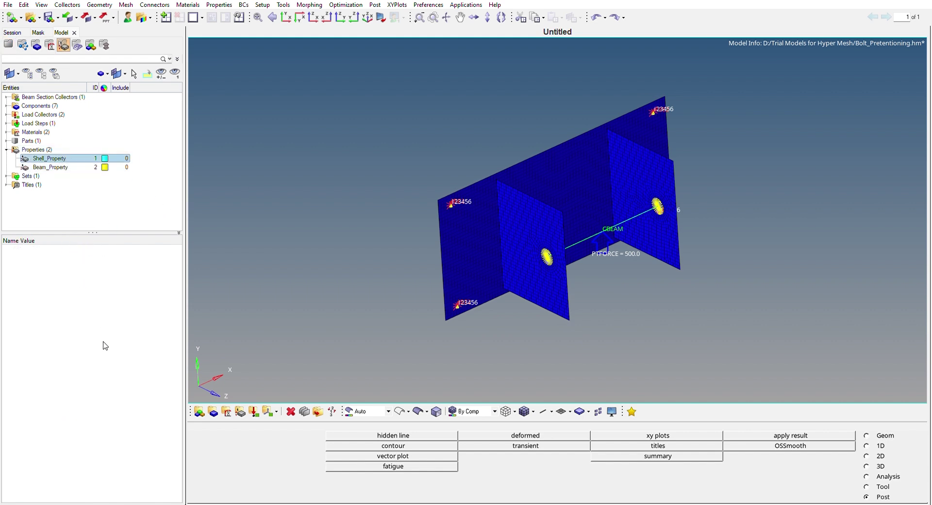
{"action": "left_click", "coordinate": [61, 159]}
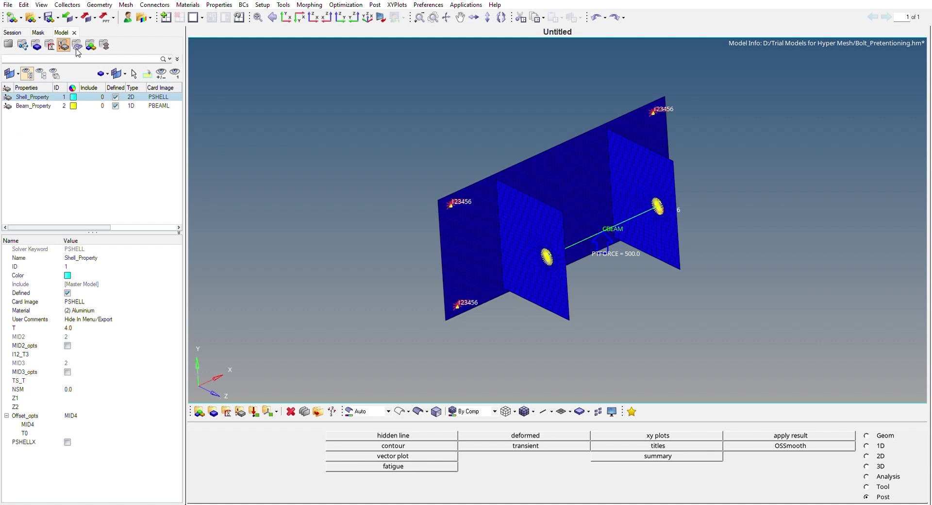
{"action": "left_click", "coordinate": [8, 44]}
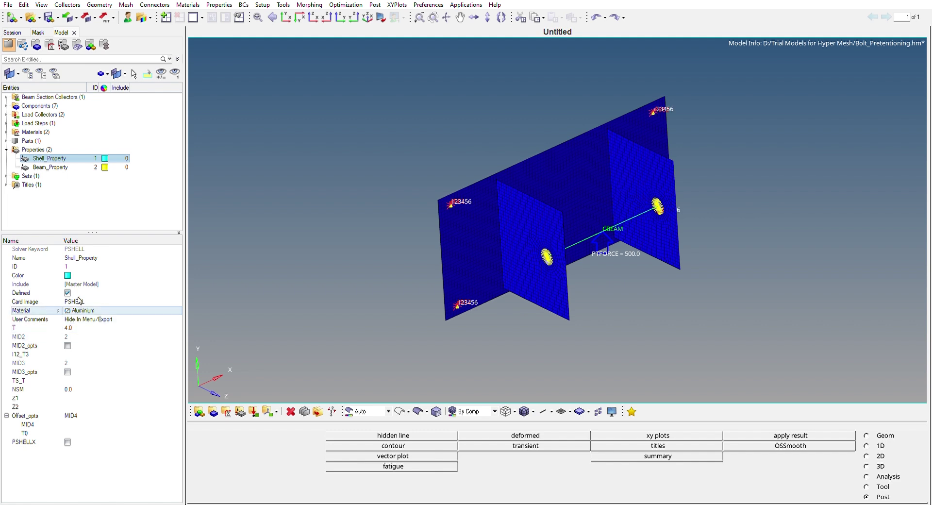
{"action": "left_click", "coordinate": [7, 146]}
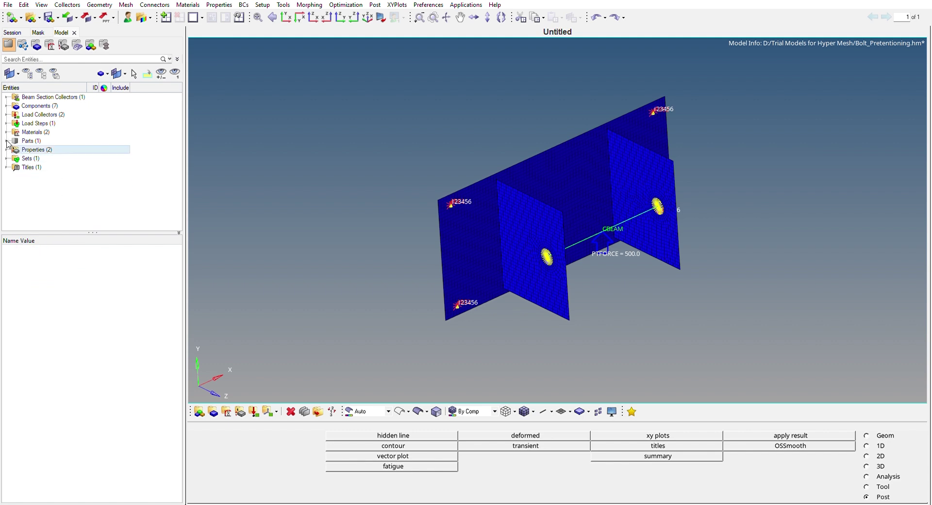
Step: Review Beam_Property's material assignment and the elastic constants and density defined for the Steel material
{"action": "left_click", "coordinate": [6, 132]}
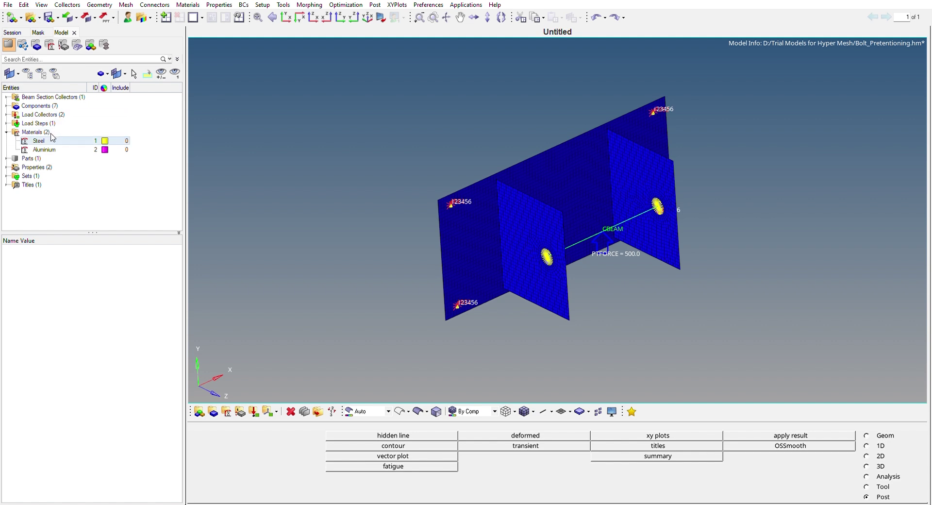
{"action": "left_click", "coordinate": [7, 167]}
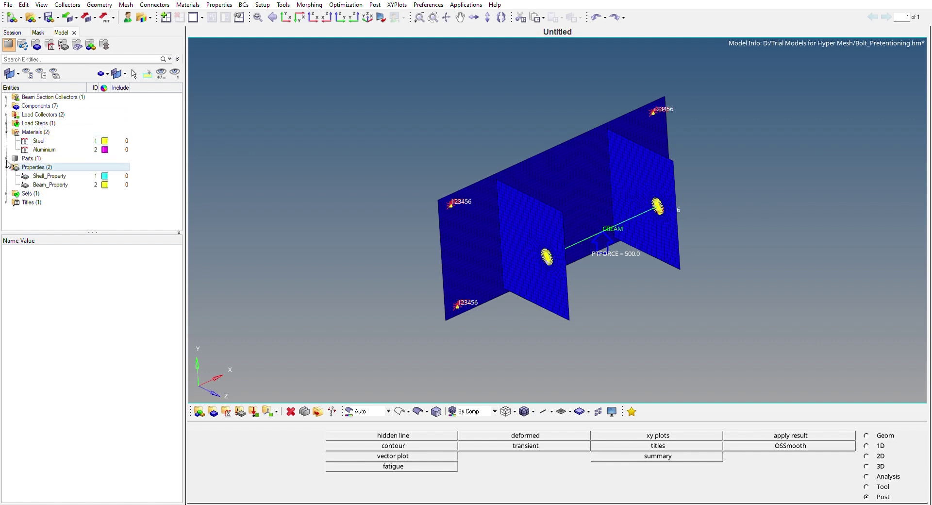
{"action": "left_click", "coordinate": [65, 183]}
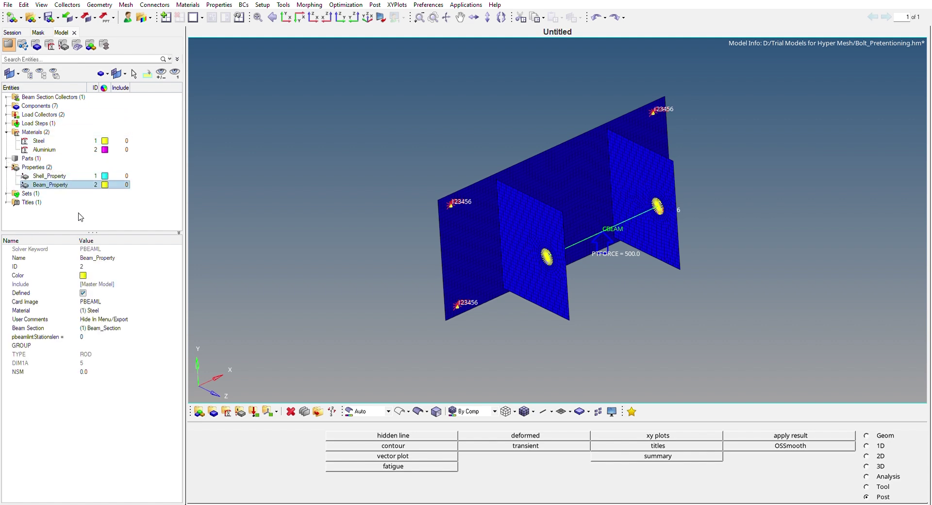
{"action": "left_click", "coordinate": [104, 310]}
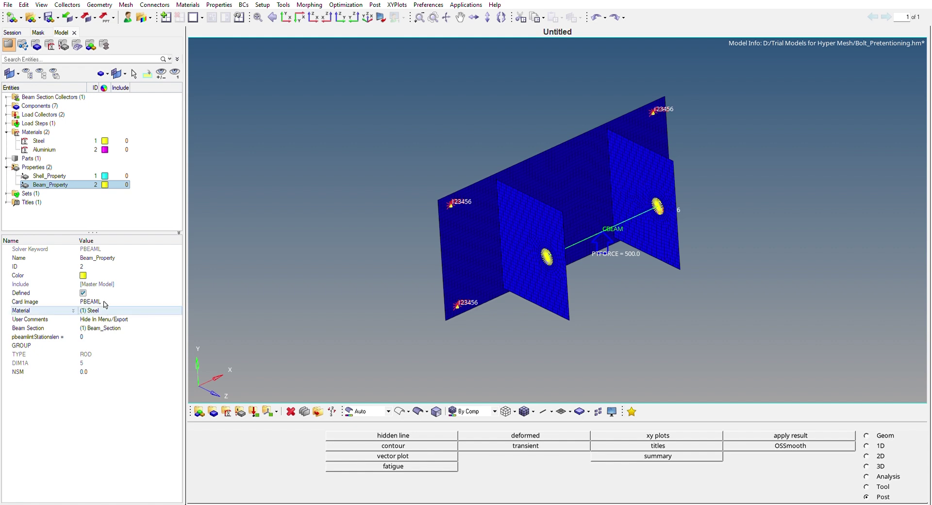
{"action": "double_click", "coordinate": [64, 138]}
{"action": "left_click", "coordinate": [8, 45]}
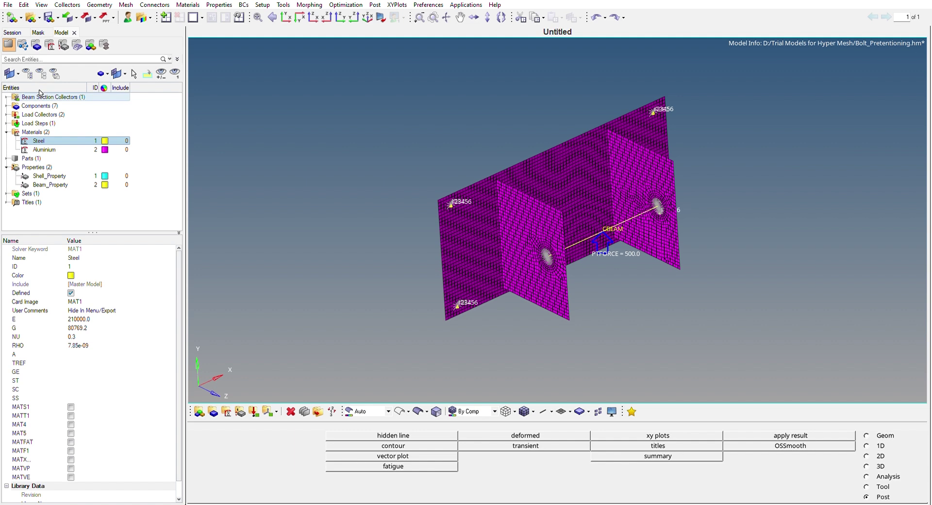
{"action": "left_click", "coordinate": [51, 149], "text": "shift"}
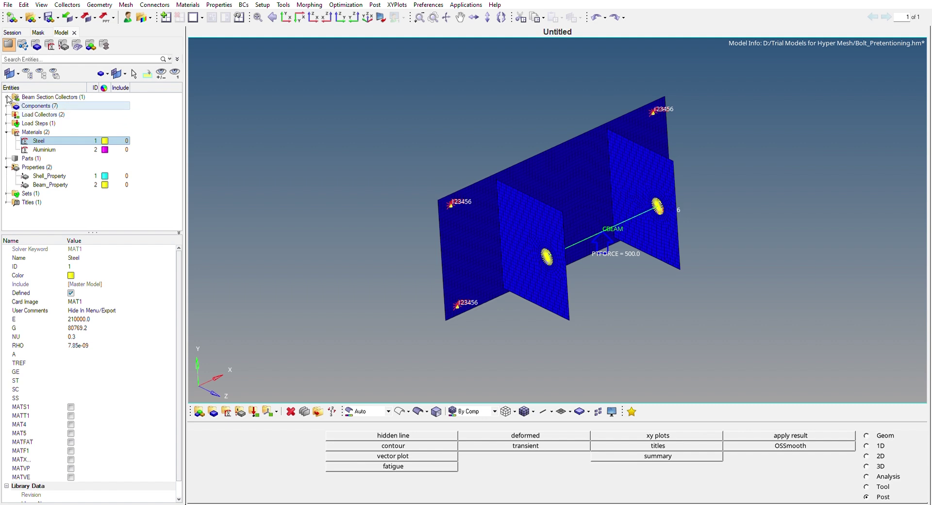
Step: Review the property and material assignments of the Surface_mesh and Bolt components, and collapse the components list
{"action": "left_click", "coordinate": [7, 105]}
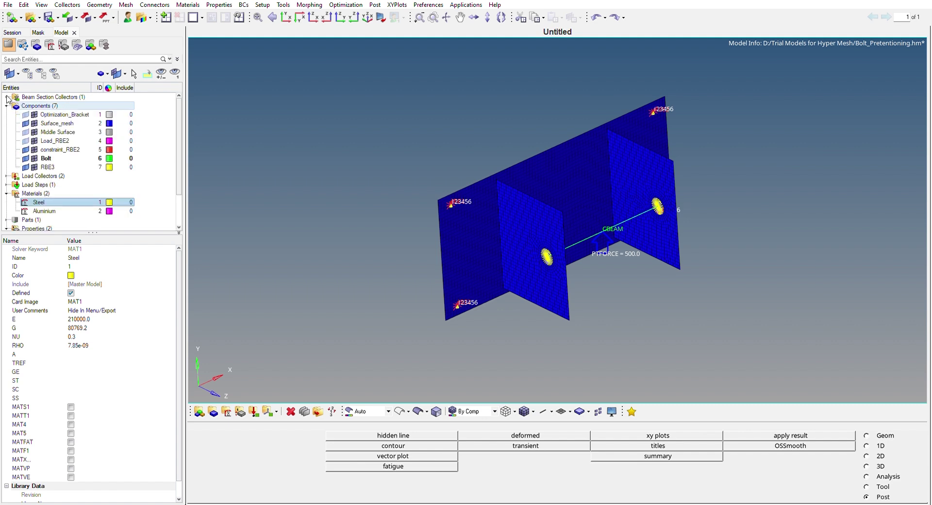
{"action": "double_click", "coordinate": [70, 121]}
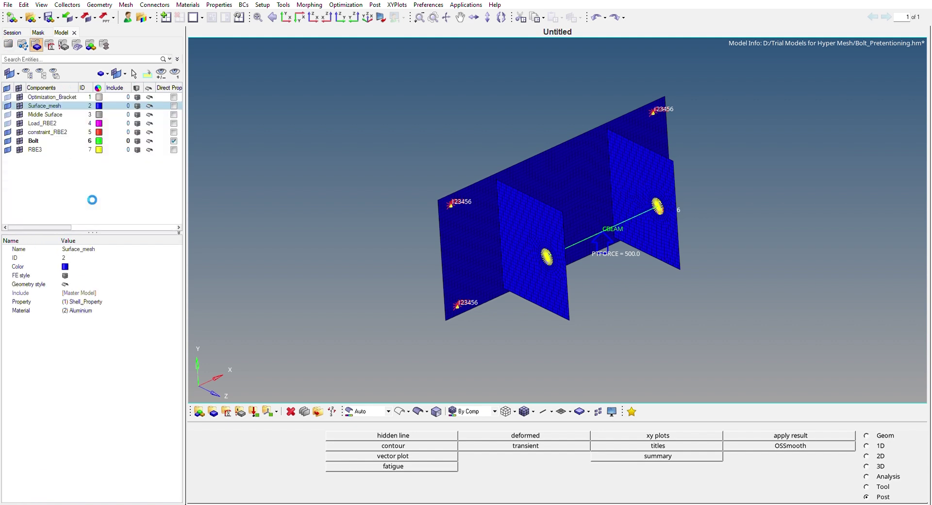
{"action": "left_click", "coordinate": [6, 45]}
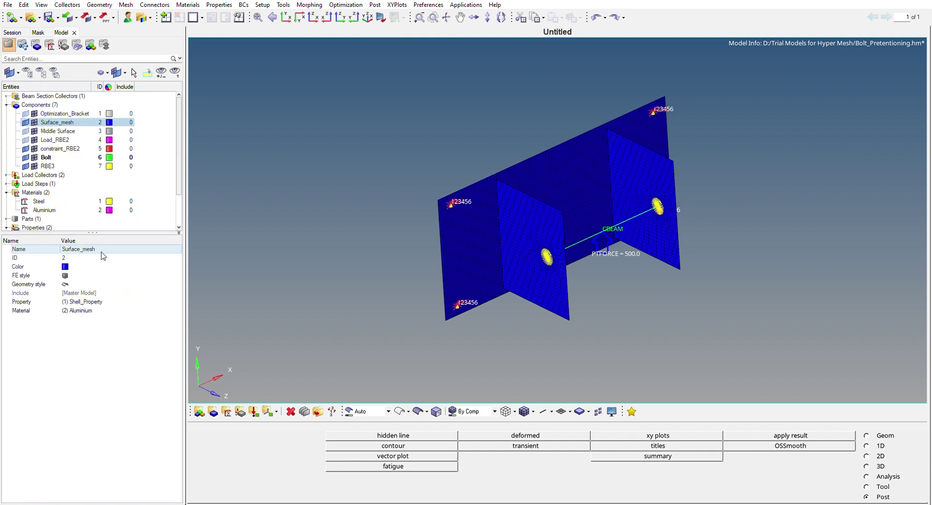
{"action": "left_click", "coordinate": [111, 301]}
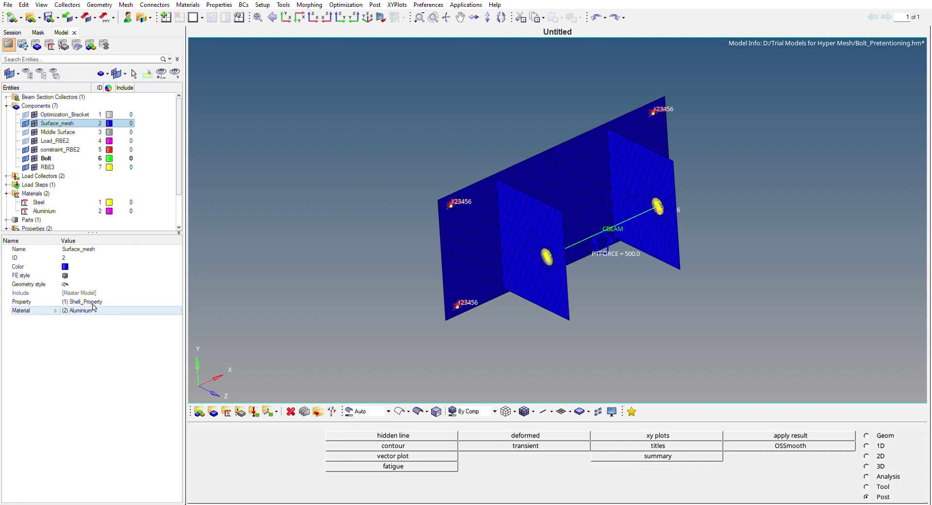
{"action": "left_click", "coordinate": [79, 157]}
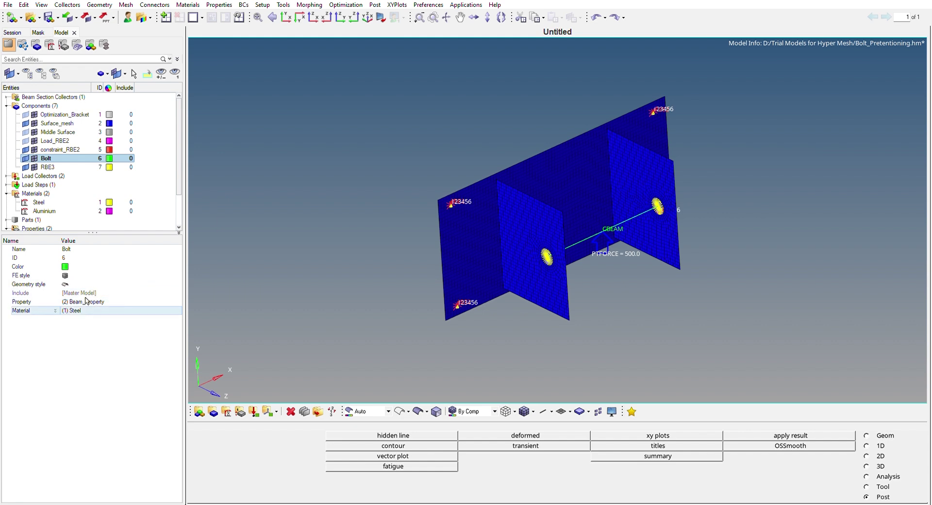
{"action": "left_click", "coordinate": [68, 301]}
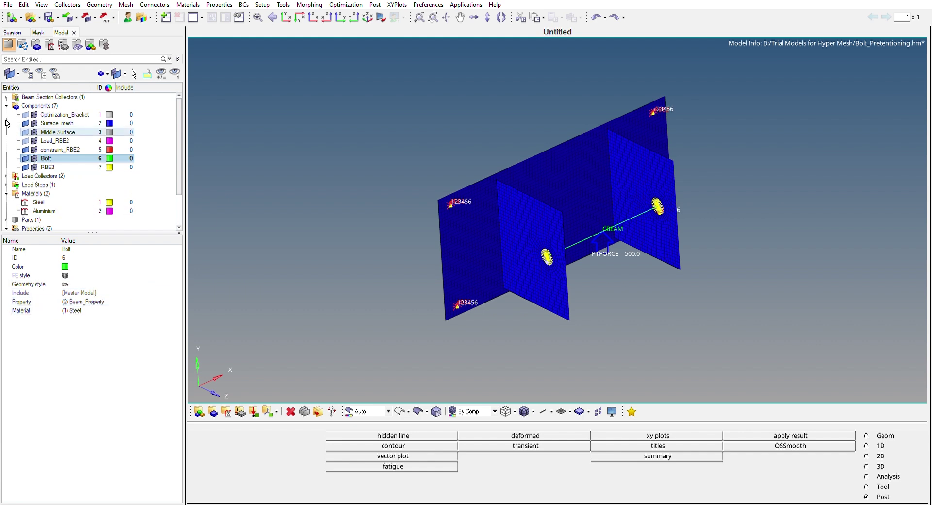
{"action": "left_click", "coordinate": [7, 105]}
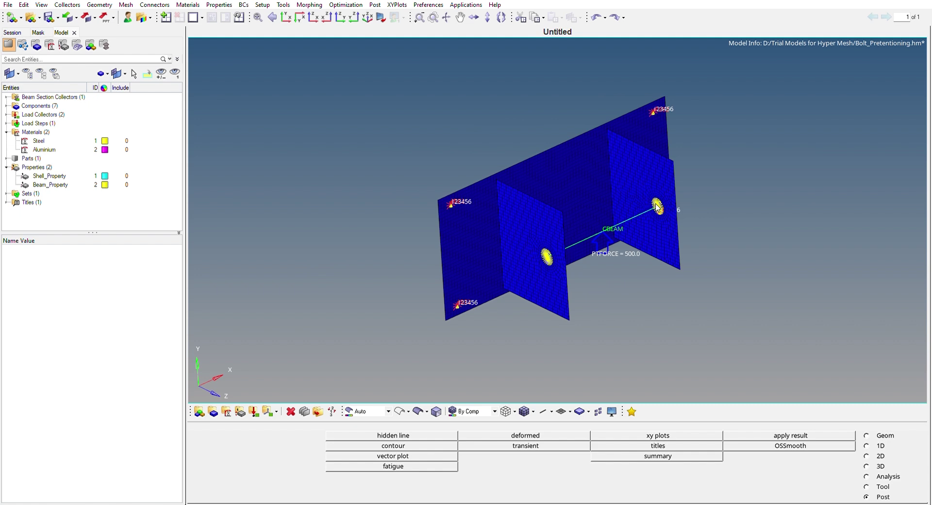
Step: Examine the RBE3 spiders at the bolt holes and the connecting CBEAM, and collapse the materials and properties lists
{"action": "mouse_move", "coordinate": [722, 196]}
{"action": "left_mouse_down", "text": "ctrl"}
{"action": "mouse_move", "coordinate": [756, 230]}
{"action": "mouse_move", "coordinate": [739, 213]}
{"action": "left_mouse_up", "text": "ctrl"}
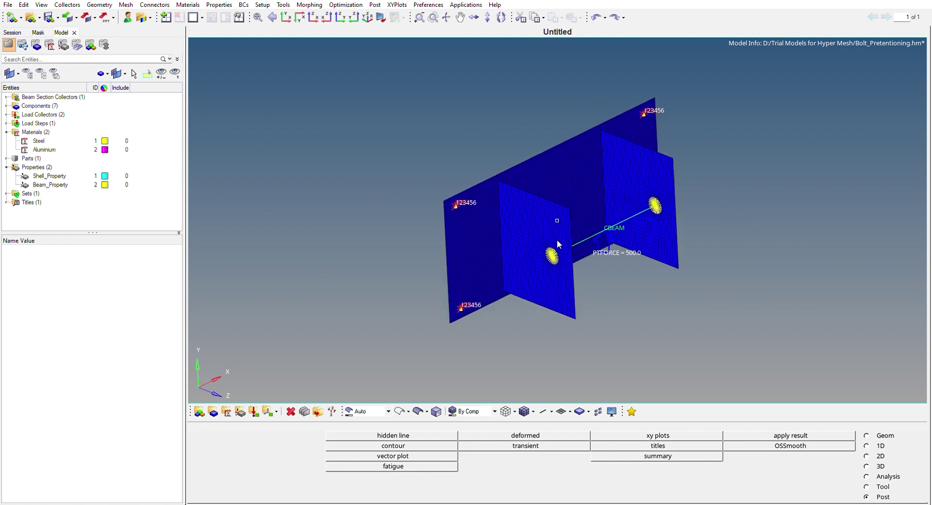
{"action": "scroll", "coordinate": [557, 242], "scroll_direction": "up", "scroll_amount": 2}
{"action": "scroll", "coordinate": [564, 250], "scroll_direction": "up", "scroll_amount": 1}
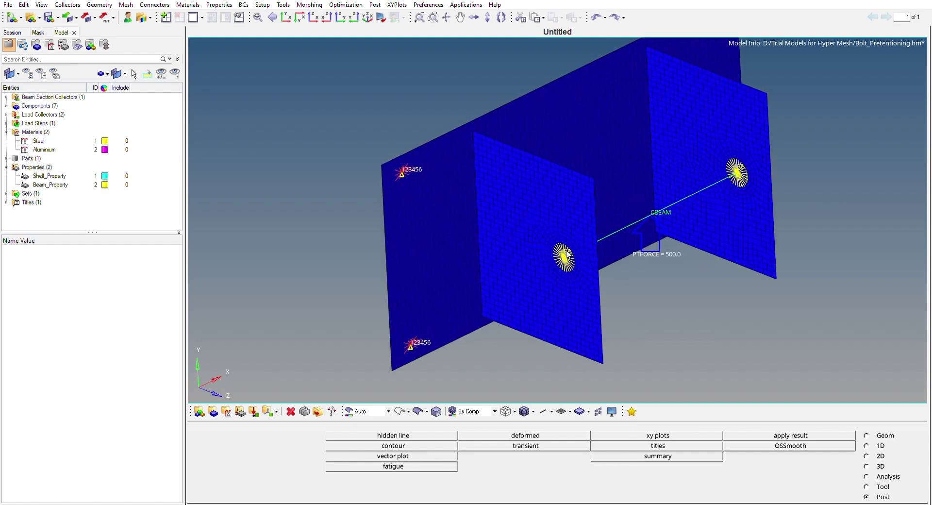
{"action": "scroll", "coordinate": [567, 253], "scroll_direction": "down", "scroll_amount": 3}
{"action": "right_click_drag", "start_coordinate": [701, 278], "coordinate": [689, 291], "text": "ctrl"}
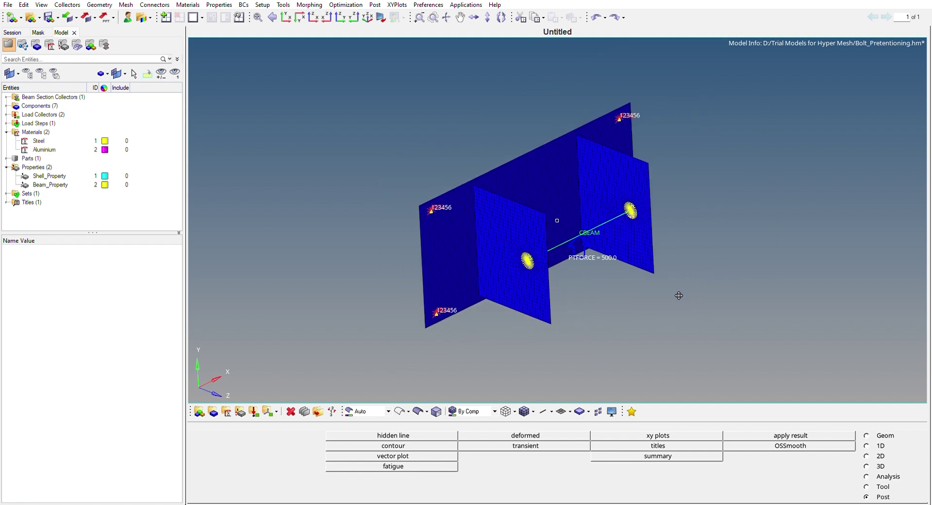
{"action": "left_click_drag", "start_coordinate": [679, 295], "coordinate": [673, 297], "text": "ctrl"}
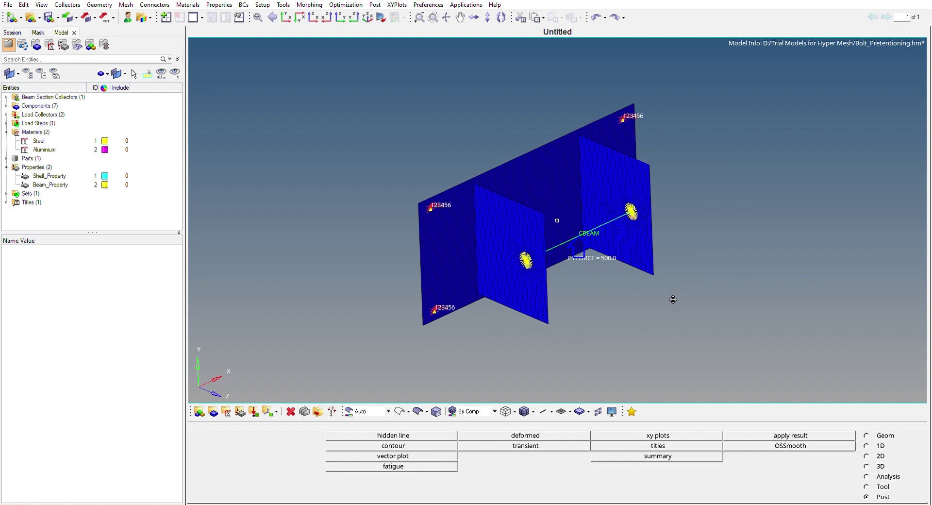
{"action": "left_click", "coordinate": [6, 129]}
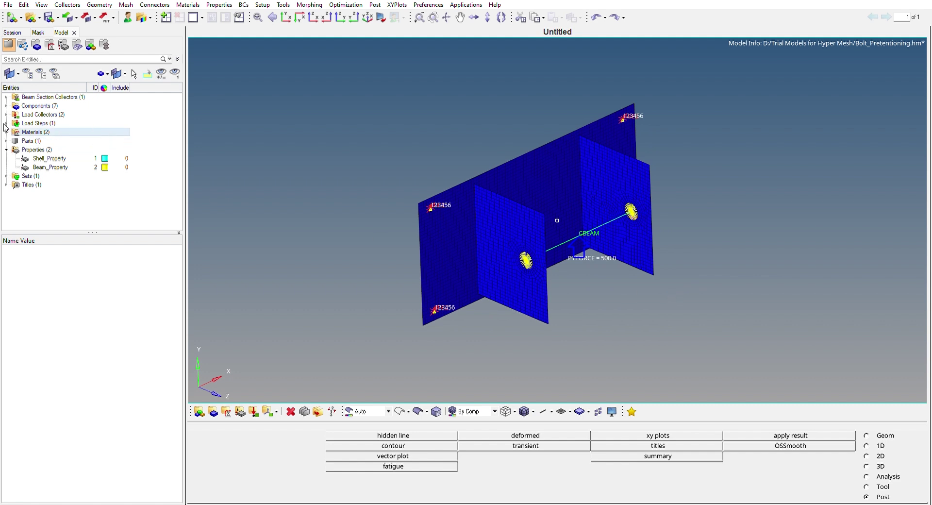
{"action": "left_click", "coordinate": [7, 149]}
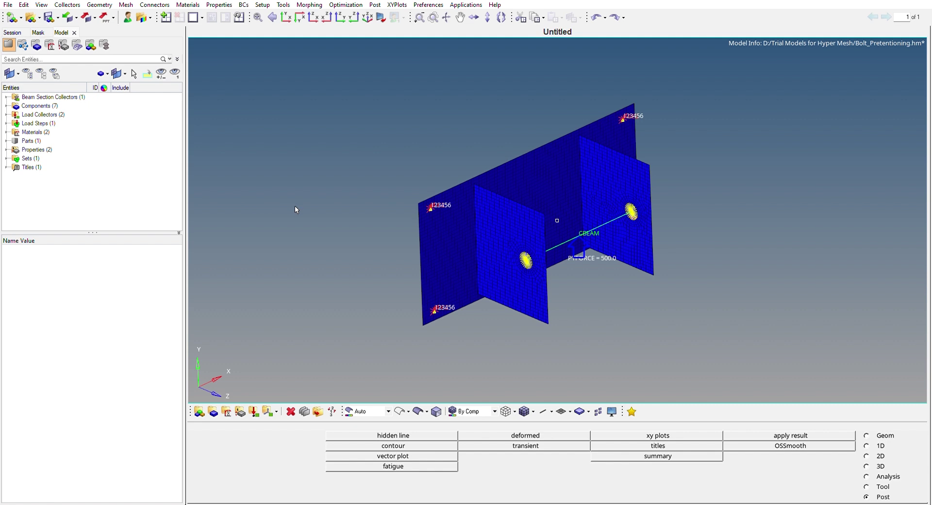
Step: Examine the constraints at the corners of the back plate
{"action": "left_click_drag", "start_coordinate": [311, 225], "coordinate": [351, 197], "text": "ctrl"}
{"action": "left_click_drag", "start_coordinate": [447, 146], "coordinate": [405, 136], "text": "ctrl"}
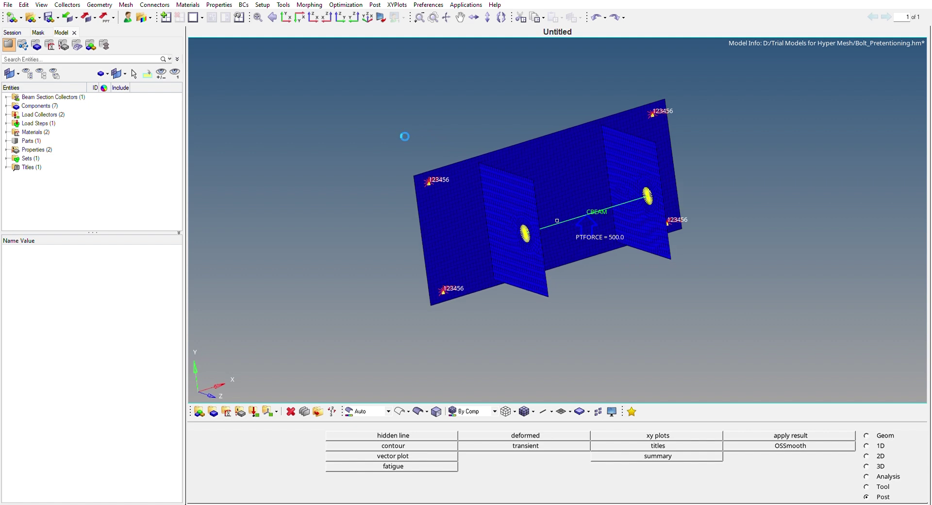
{"action": "scroll", "coordinate": [427, 190], "scroll_direction": "up", "scroll_amount": 4}
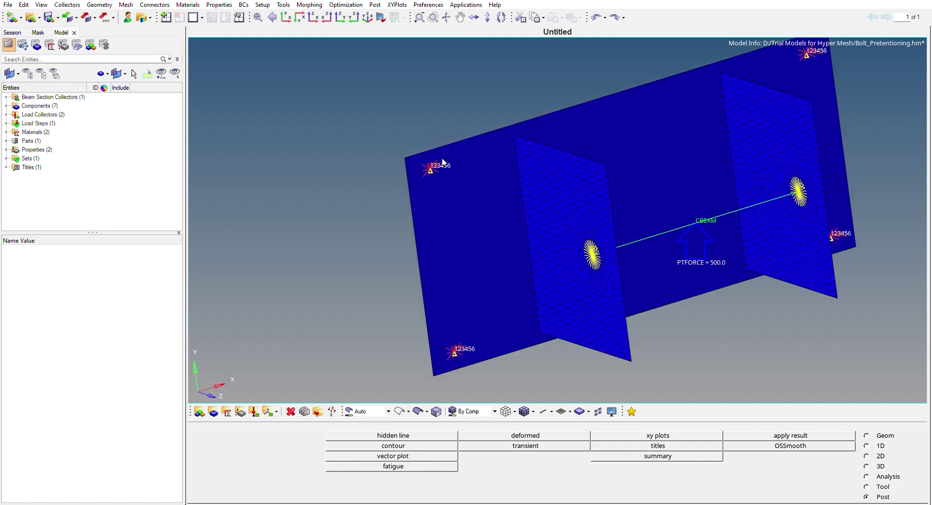
{"action": "scroll", "coordinate": [442, 161], "scroll_direction": "down", "scroll_amount": 3}
{"action": "left_click_drag", "start_coordinate": [526, 305], "coordinate": [660, 298], "text": "ctrl"}
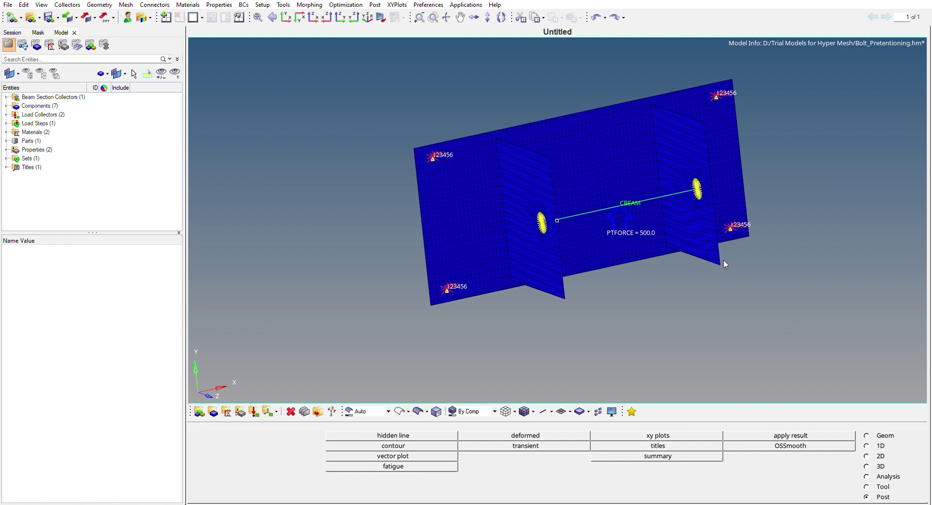
Step: Review the Constraint load collector's definition and examine a corner constraint and its rigid element up close
{"action": "left_click", "coordinate": [7, 114]}
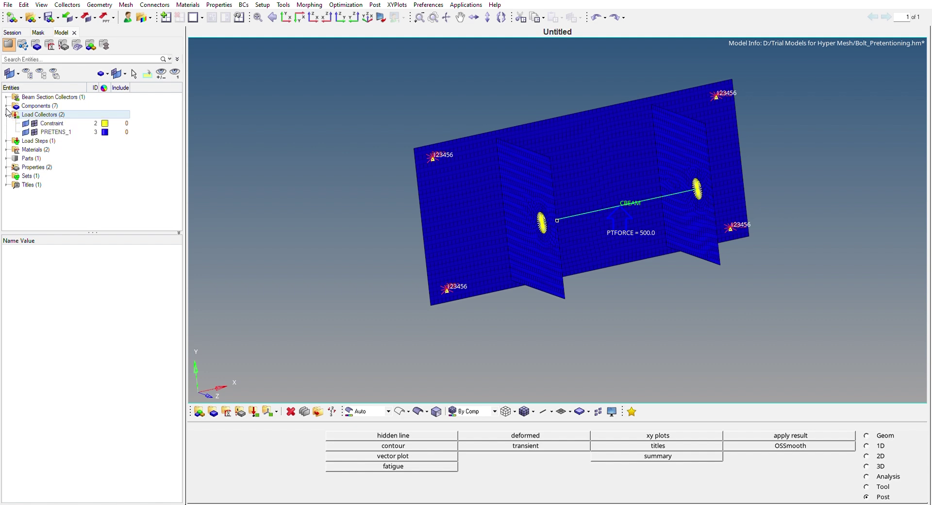
{"action": "left_click", "coordinate": [77, 119]}
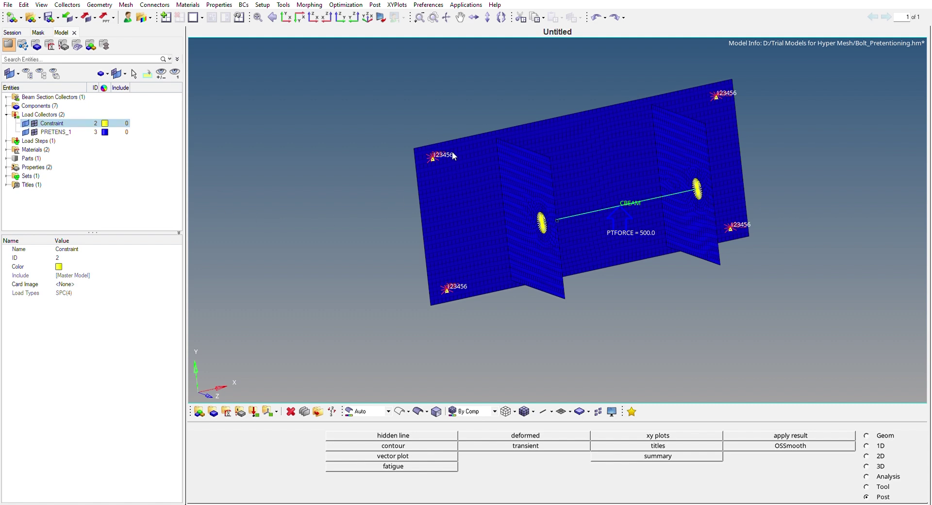
{"action": "scroll", "coordinate": [452, 154], "scroll_direction": "up", "scroll_amount": 5}
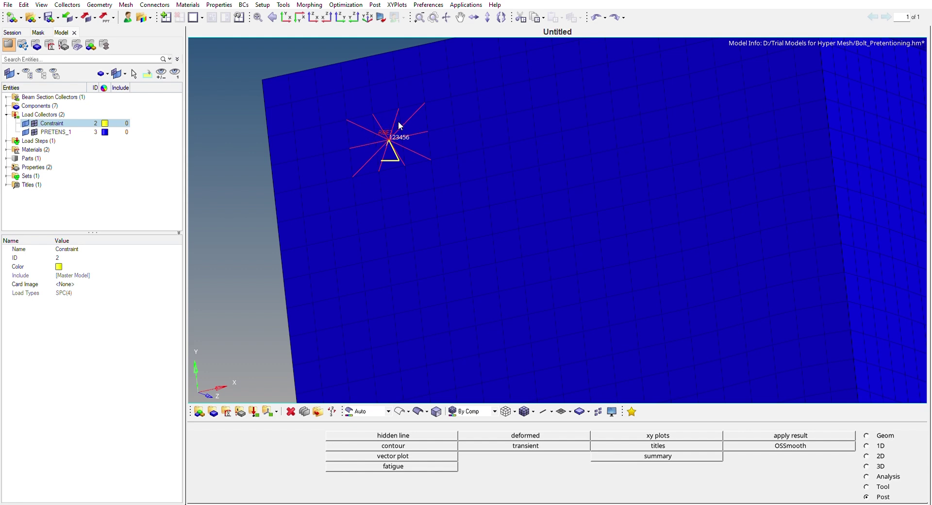
{"action": "scroll", "coordinate": [276, 205], "scroll_direction": "down", "scroll_amount": 6}
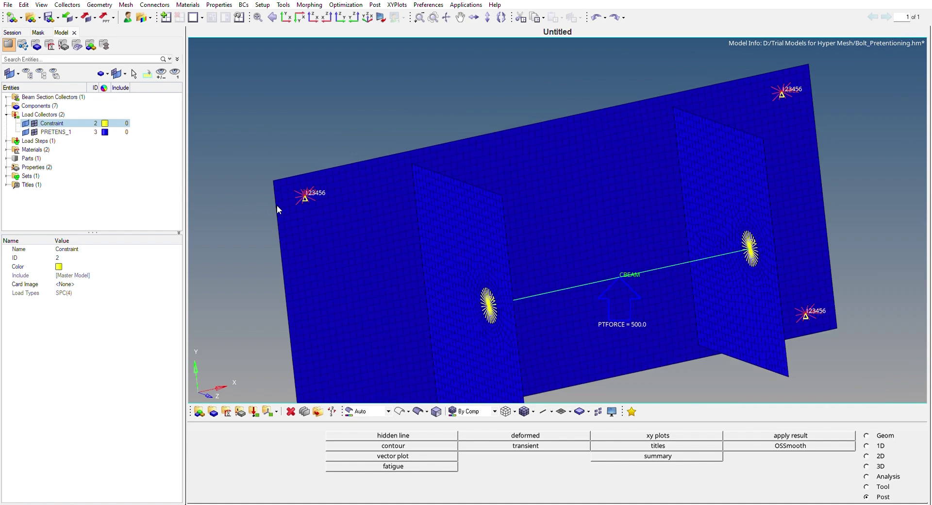
{"action": "mouse_move", "coordinate": [659, 278]}
{"action": "left_mouse_down", "text": "ctrl"}
{"action": "mouse_move", "coordinate": [680, 252]}
{"action": "mouse_move", "coordinate": [627, 262]}
{"action": "mouse_move", "coordinate": [611, 252]}
{"action": "mouse_move", "coordinate": [618, 267]}
{"action": "mouse_move", "coordinate": [610, 256]}
{"action": "mouse_move", "coordinate": [665, 261]}
{"action": "left_mouse_up", "text": "ctrl"}
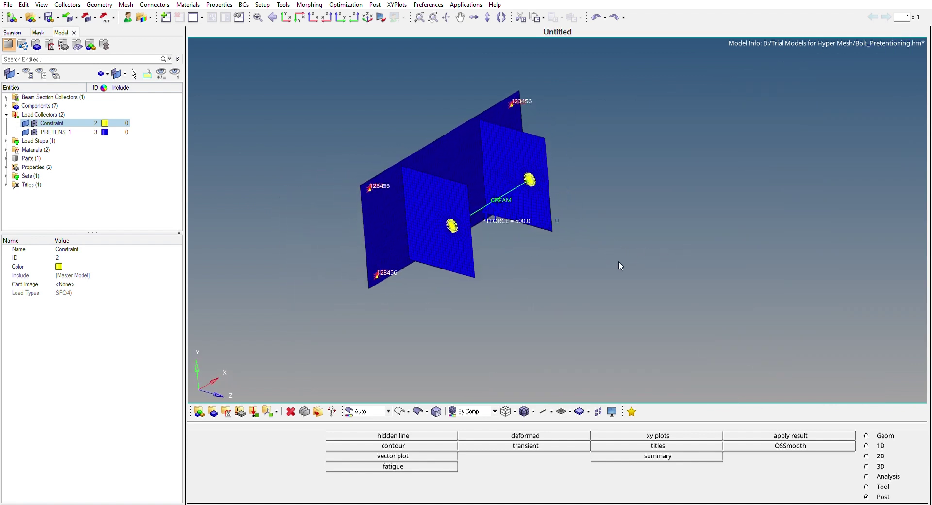
{"action": "left_click_drag", "start_coordinate": [593, 236], "coordinate": [562, 252], "text": "ctrl"}
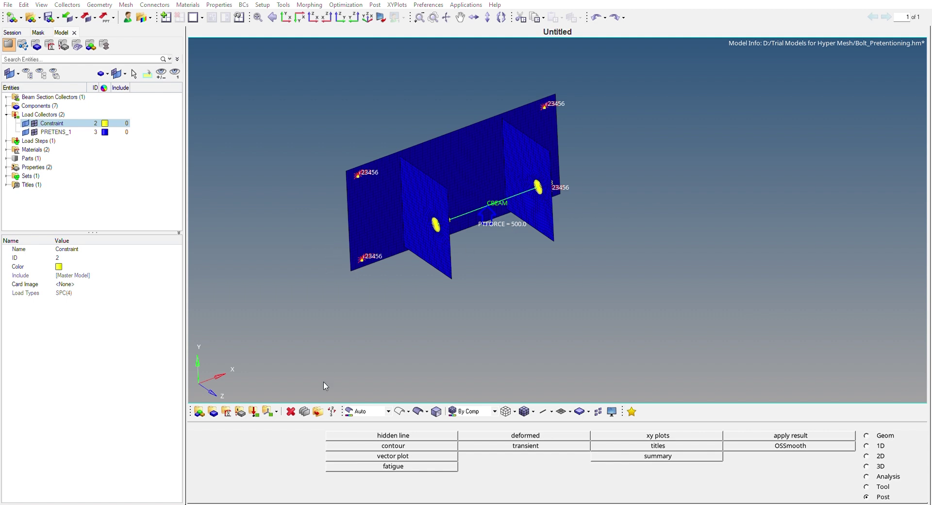
Step: Select the CBEAM between the two side plates as the bolt element for the pretension and confirm the selection
{"action": "left_click", "coordinate": [341, 370]}
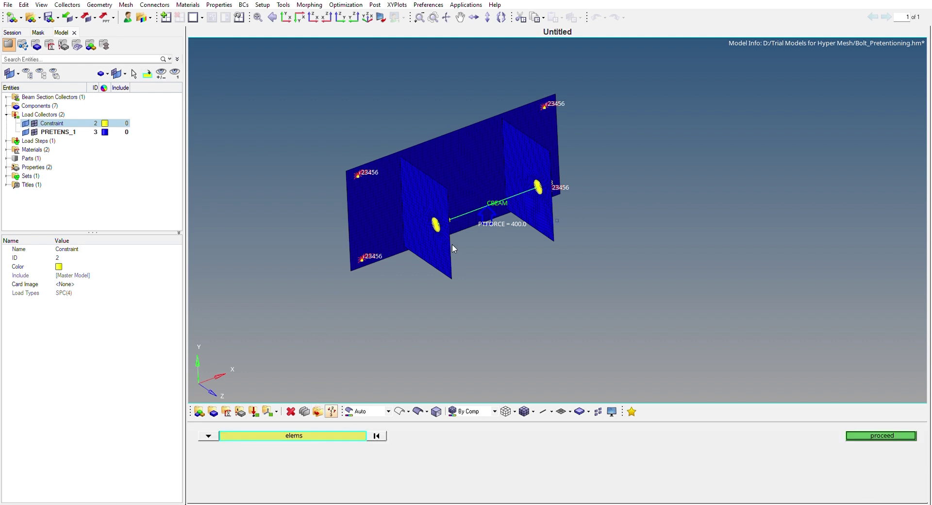
{"action": "left_click_drag", "start_coordinate": [508, 234], "coordinate": [544, 273], "text": "ctrl"}
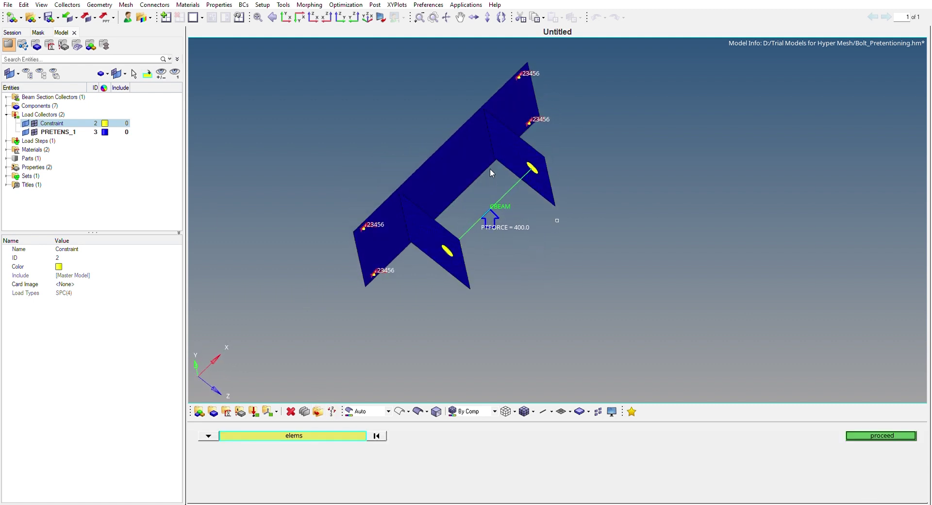
{"action": "scroll", "coordinate": [490, 172], "scroll_direction": "up", "scroll_amount": 3}
{"action": "left_click", "coordinate": [520, 196]}
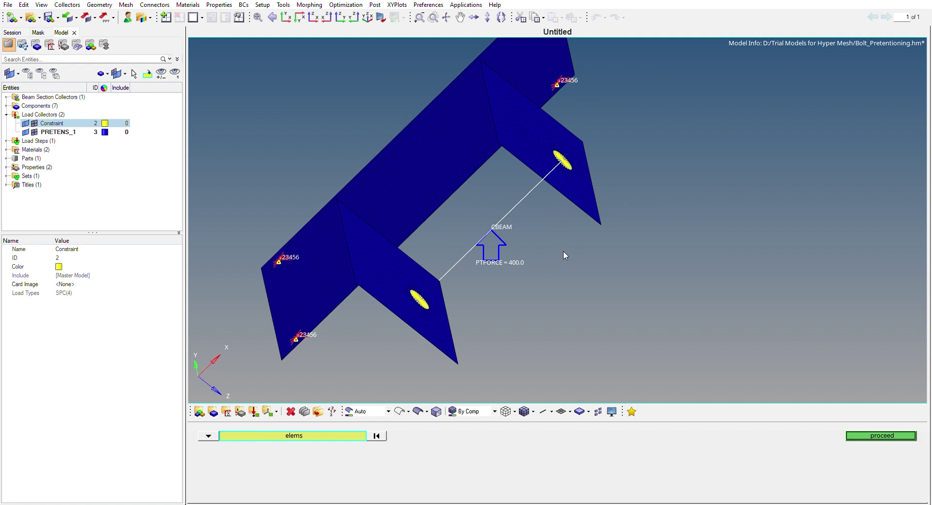
{"action": "left_click", "coordinate": [879, 435]}
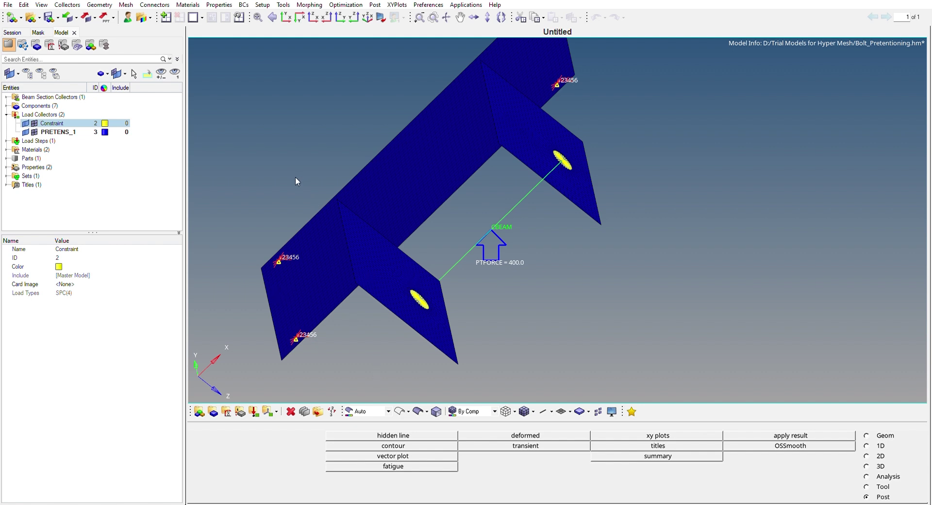
Step: Change the PRETENS_1 load collector's colour to red-orange and examine its pretension force symbol on the CBEAM up close
{"action": "left_click_drag", "start_coordinate": [293, 172], "coordinate": [294, 141], "text": "ctrl"}
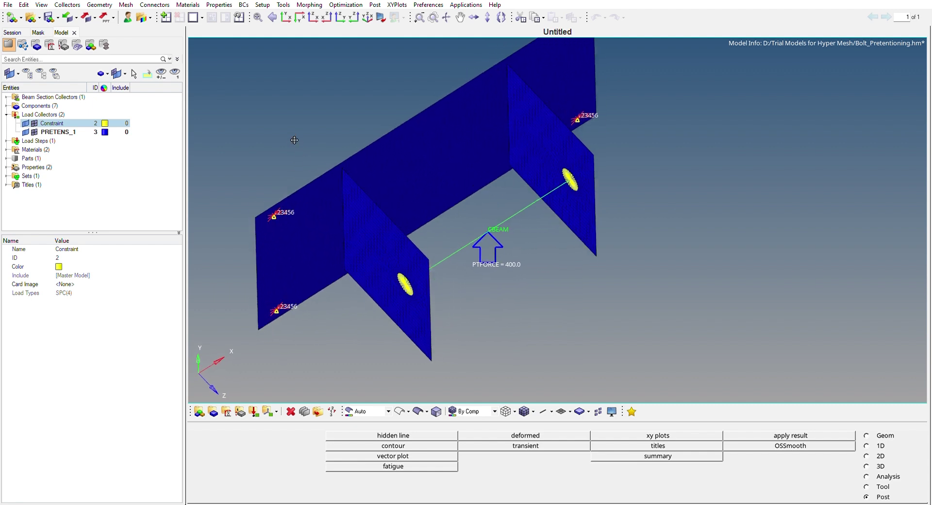
{"action": "scroll", "coordinate": [514, 237], "scroll_direction": "down", "scroll_amount": 2, "text": "ctrl"}
{"action": "scroll", "coordinate": [513, 237], "scroll_direction": "down", "scroll_amount": 3, "text": "ctrl"}
{"action": "right_click_drag", "start_coordinate": [572, 269], "coordinate": [558, 230], "text": "ctrl"}
{"action": "left_click_drag", "start_coordinate": [513, 238], "coordinate": [515, 211], "text": "ctrl"}
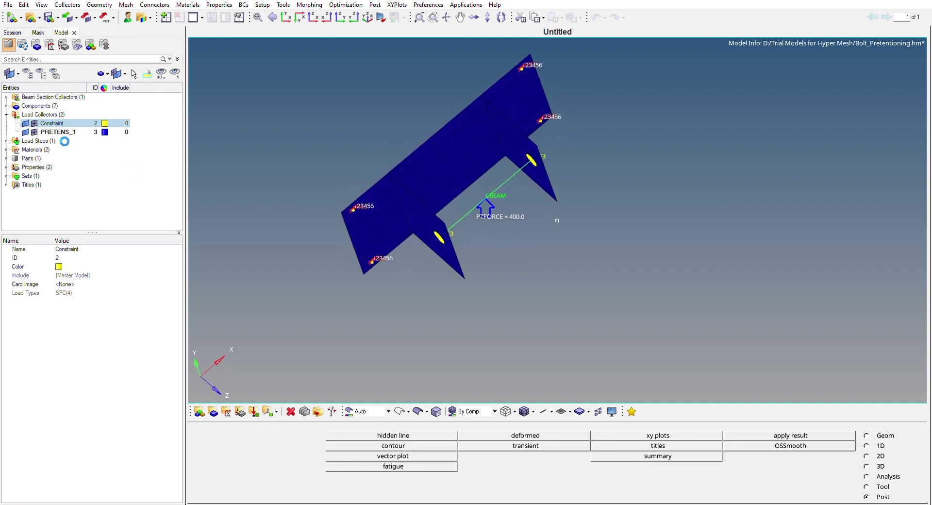
{"action": "left_click", "coordinate": [105, 130]}
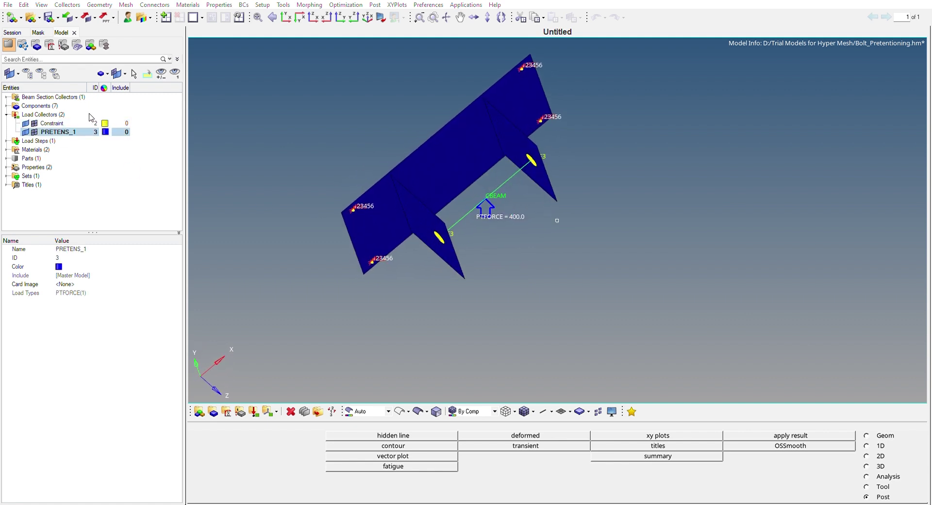
{"action": "left_click", "coordinate": [88, 117]}
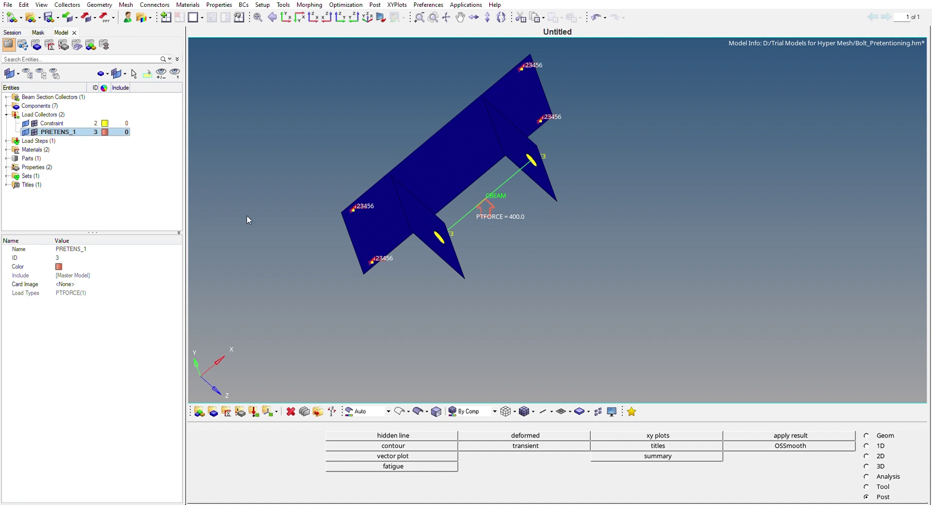
{"action": "left_click_drag", "start_coordinate": [401, 96], "coordinate": [459, 79], "text": "ctrl"}
{"action": "scroll", "coordinate": [488, 199], "scroll_direction": "up", "scroll_amount": 5}
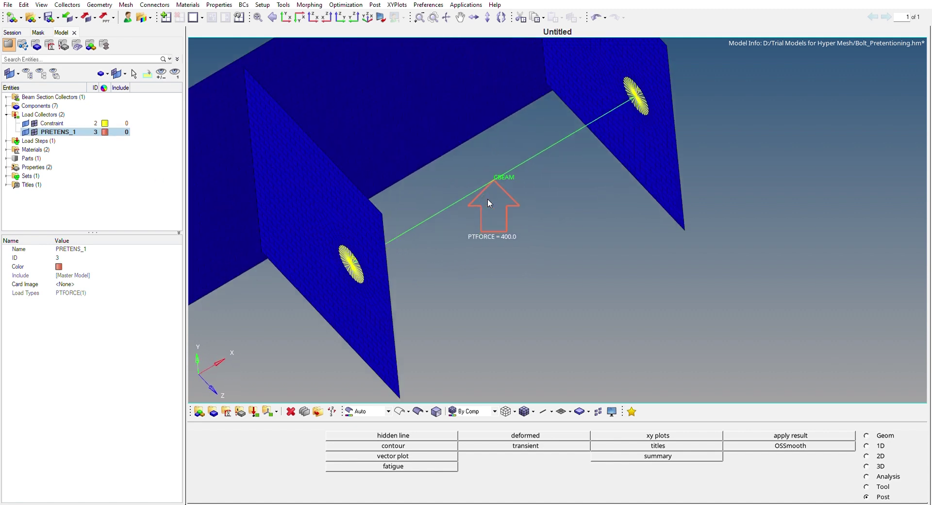
{"action": "scroll", "coordinate": [505, 203], "scroll_direction": "down", "scroll_amount": 5}
{"action": "left_click_drag", "start_coordinate": [505, 202], "coordinate": [610, 330], "text": "ctrl"}
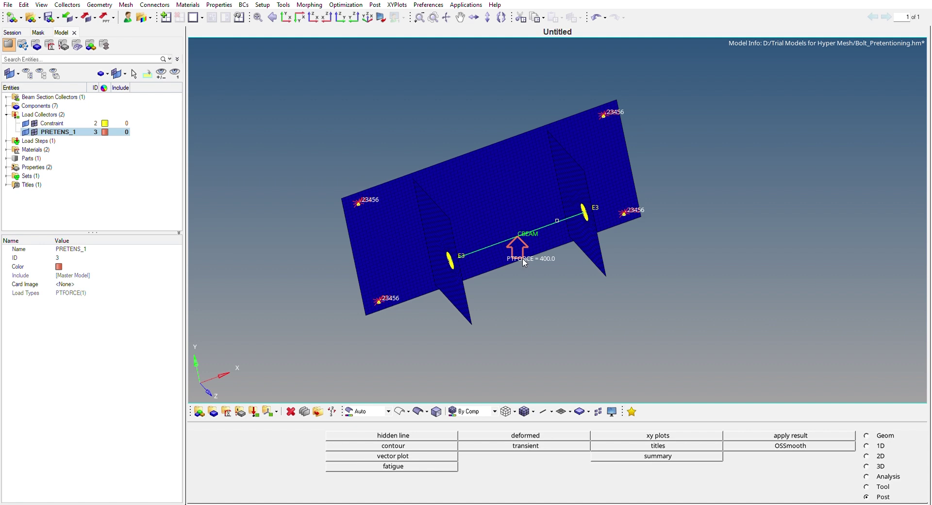
Step: Collapse the load collectors list and review the Linear_Static load step's subcase definition in an enlarged entity editor
{"action": "left_click", "coordinate": [9, 106]}
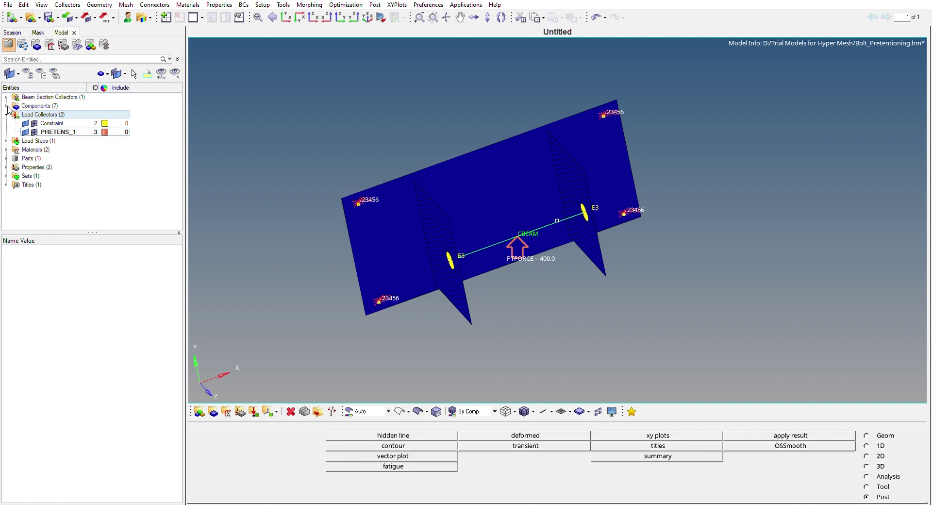
{"action": "left_click", "coordinate": [7, 115]}
{"action": "left_click", "coordinate": [6, 124]}
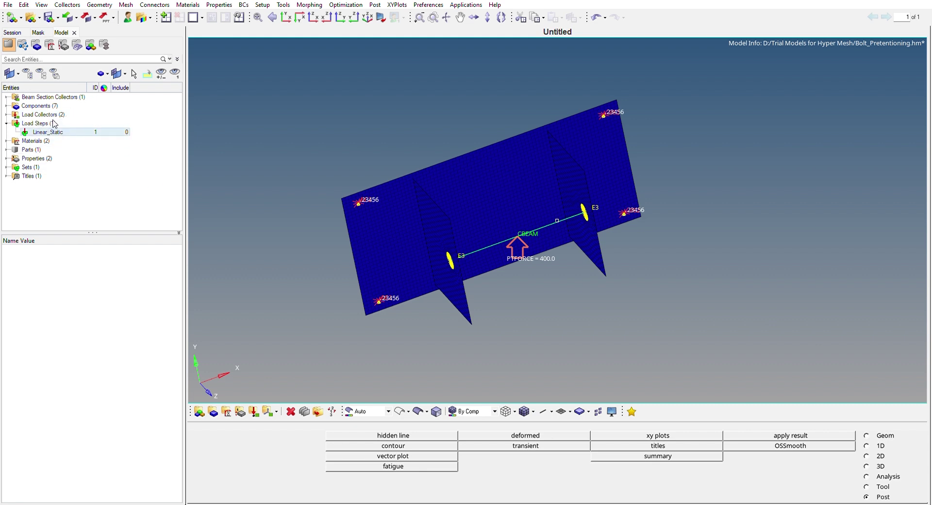
{"action": "left_click", "coordinate": [72, 132]}
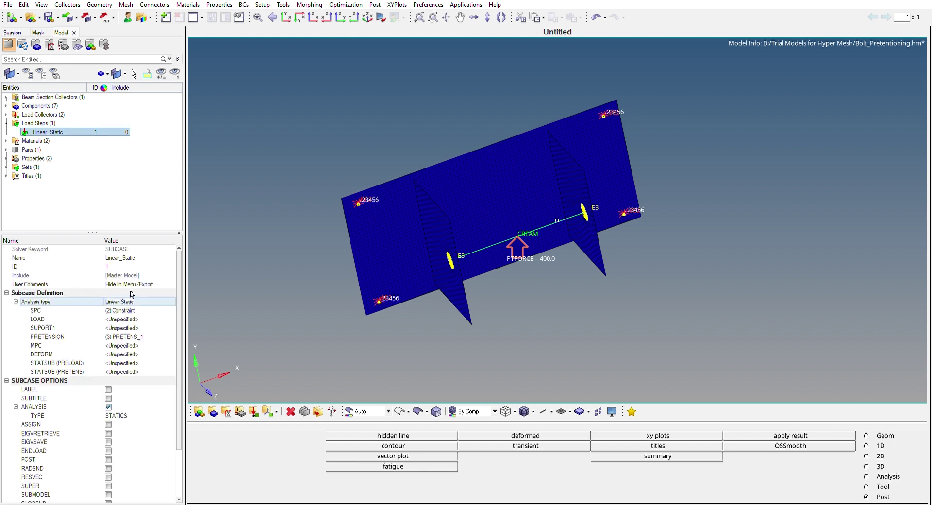
{"action": "left_click_drag", "start_coordinate": [104, 233], "coordinate": [104, 203]}
{"action": "left_click_drag", "start_coordinate": [189, 216], "coordinate": [238, 212]}
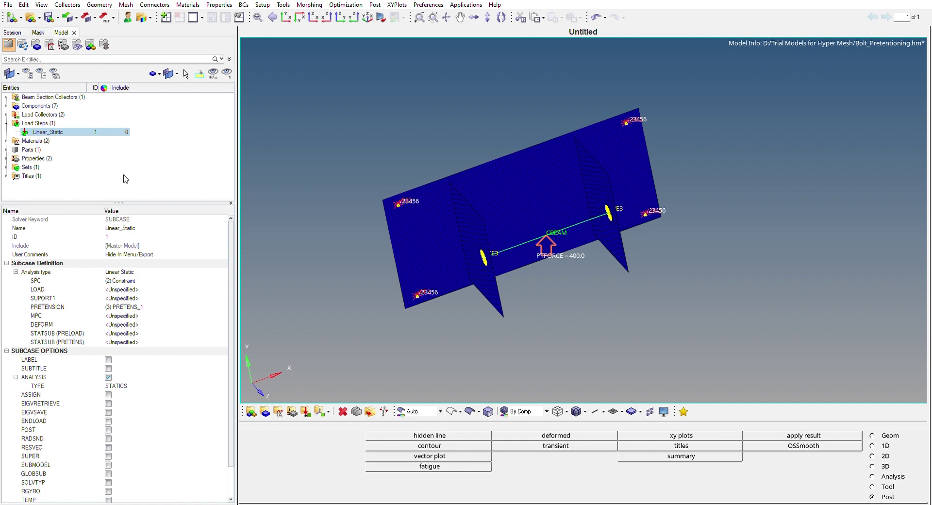
Step: Clear the entity selection in the model browser and collapse the load steps list
{"action": "left_click_drag", "start_coordinate": [121, 184], "coordinate": [9, 121]}
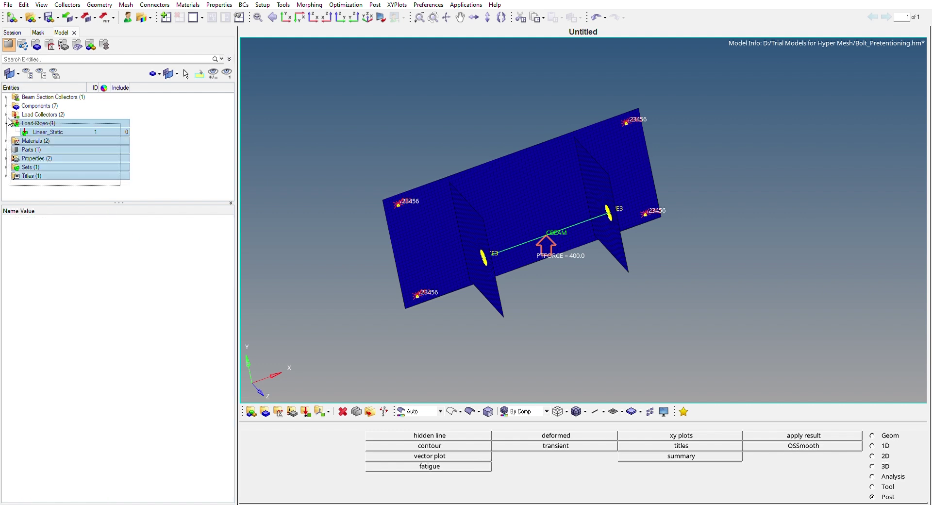
{"action": "left_click", "coordinate": [185, 169]}
{"action": "left_click", "coordinate": [7, 122]}
{"action": "left_click", "coordinate": [7, 122]}
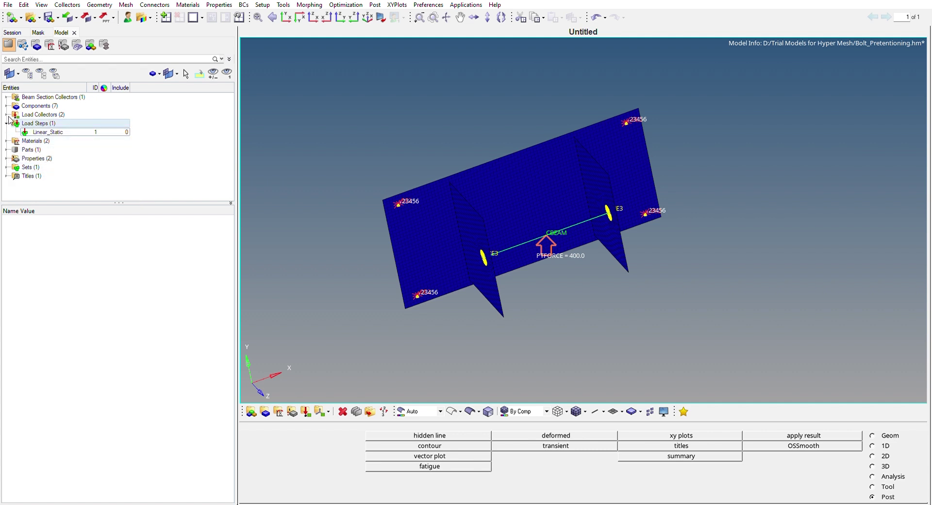
{"action": "left_click", "coordinate": [6, 123]}
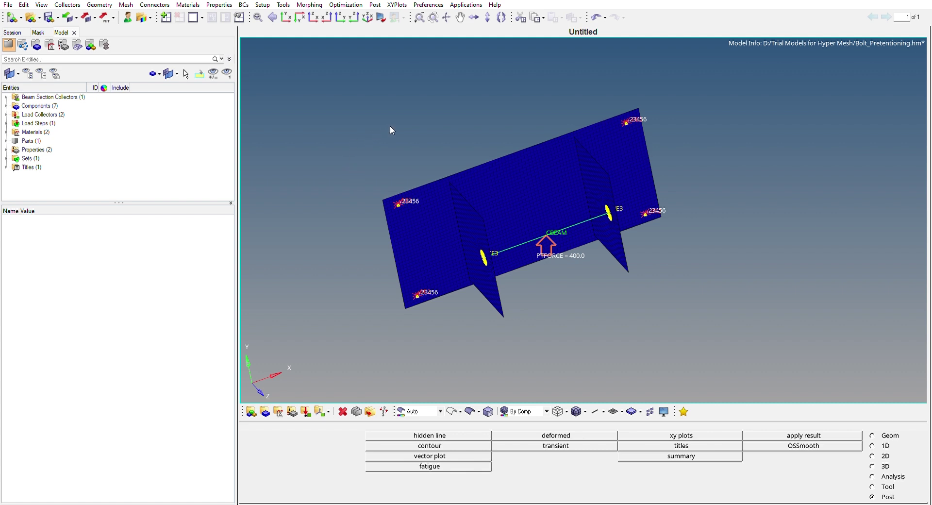
Step: Run the OptiStruct analysis on Bolt_Pretentioning.fem, overwriting the existing file, and inspect the solver's job summary
{"action": "left_click_drag", "start_coordinate": [523, 107], "coordinate": [556, 100], "text": "ctrl"}
{"action": "left_click", "coordinate": [557, 101], "text": "ctrl"}
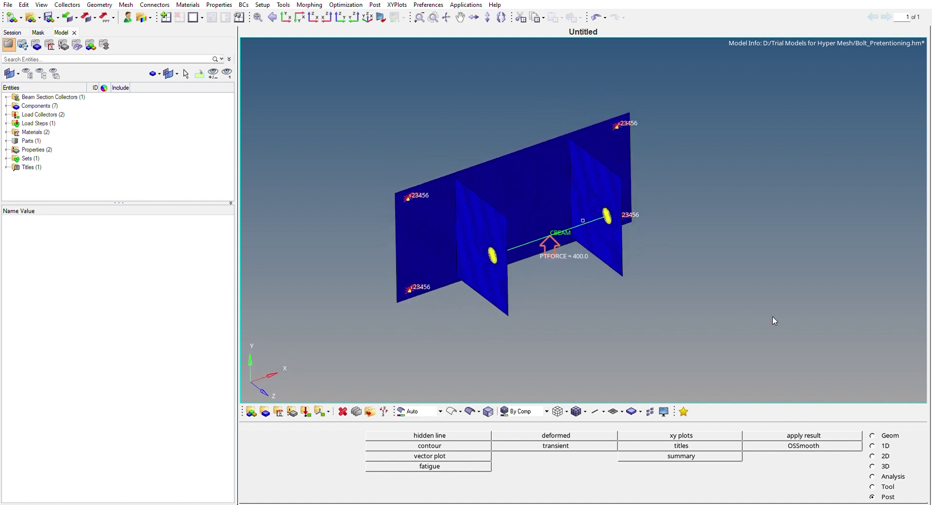
{"action": "left_click", "coordinate": [873, 475]}
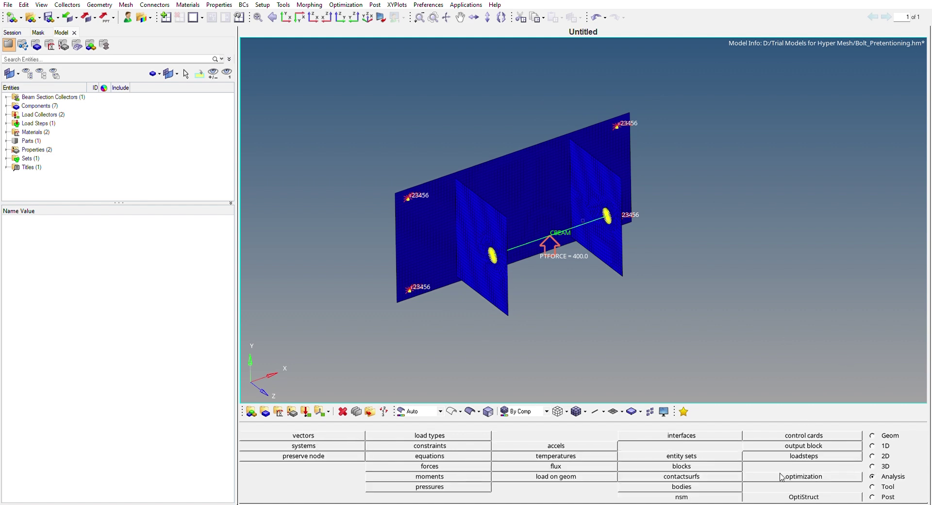
{"action": "left_click", "coordinate": [803, 495]}
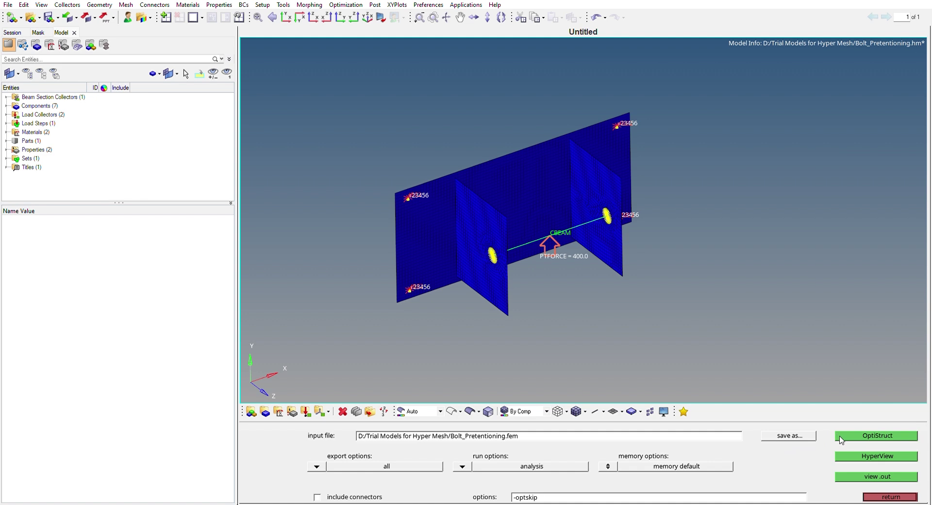
{"action": "left_click", "coordinate": [866, 431]}
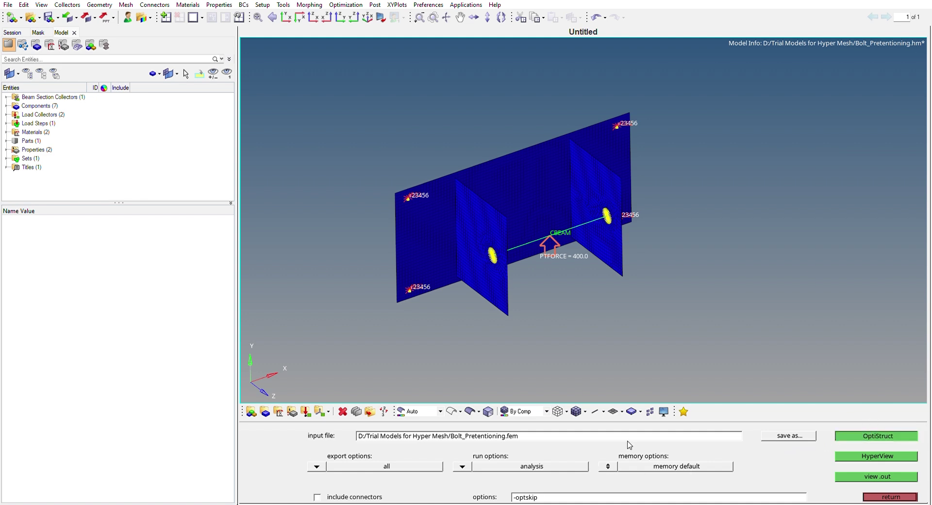
{"action": "left_click", "coordinate": [869, 432]}
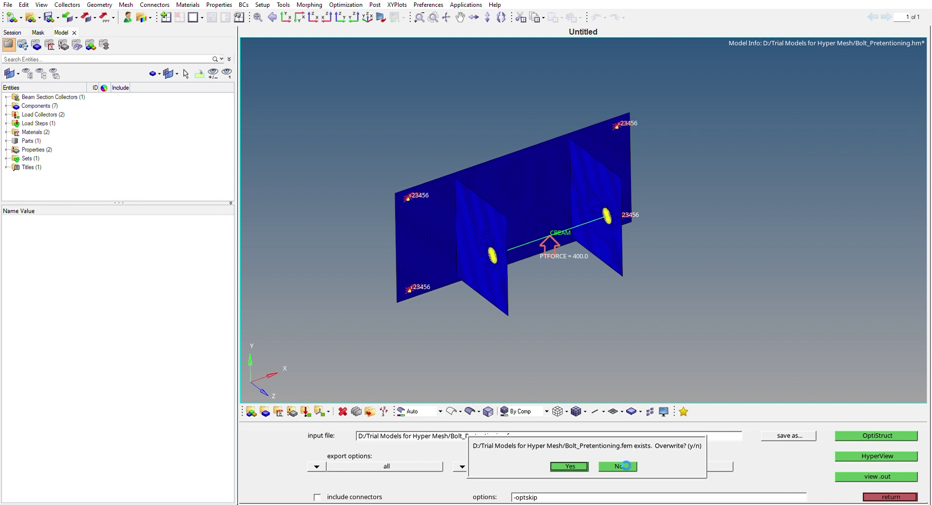
{"action": "left_click", "coordinate": [582, 465]}
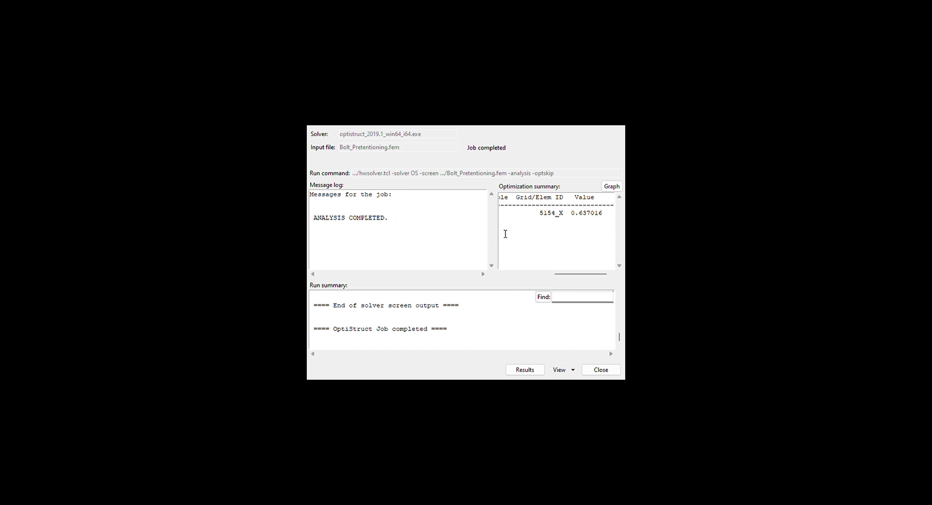
{"action": "left_click_drag", "start_coordinate": [570, 274], "coordinate": [510, 275]}
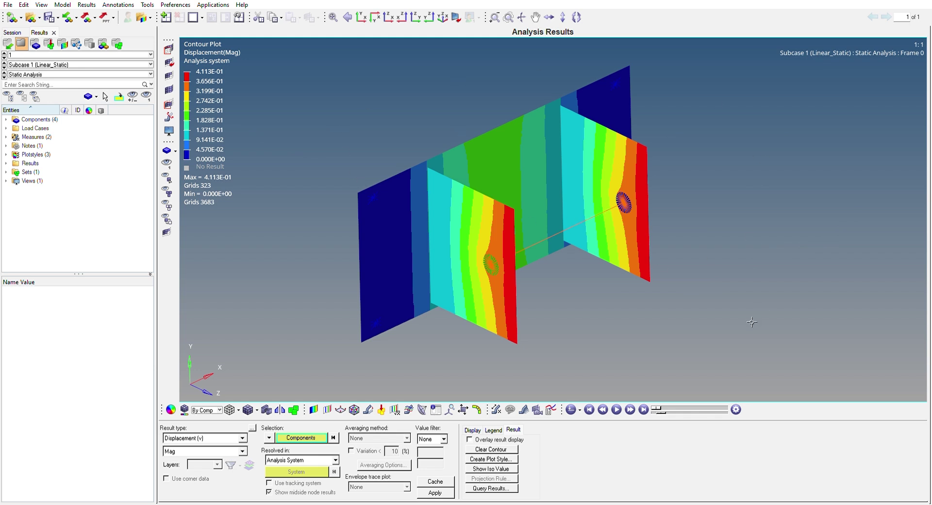
Step: In HyperView, examine the displacement magnitude contour from several angles and animate the deformation
{"action": "mouse_move", "coordinate": [779, 205]}
{"action": "left_mouse_down", "text": "ctrl"}
{"action": "mouse_move", "coordinate": [784, 218]}
{"action": "mouse_move", "coordinate": [748, 201]}
{"action": "mouse_move", "coordinate": [754, 223]}
{"action": "mouse_move", "coordinate": [737, 206]}
{"action": "mouse_move", "coordinate": [746, 212]}
{"action": "left_mouse_up", "text": "ctrl"}
{"action": "right_click_drag", "start_coordinate": [746, 213], "coordinate": [738, 259], "text": "ctrl"}
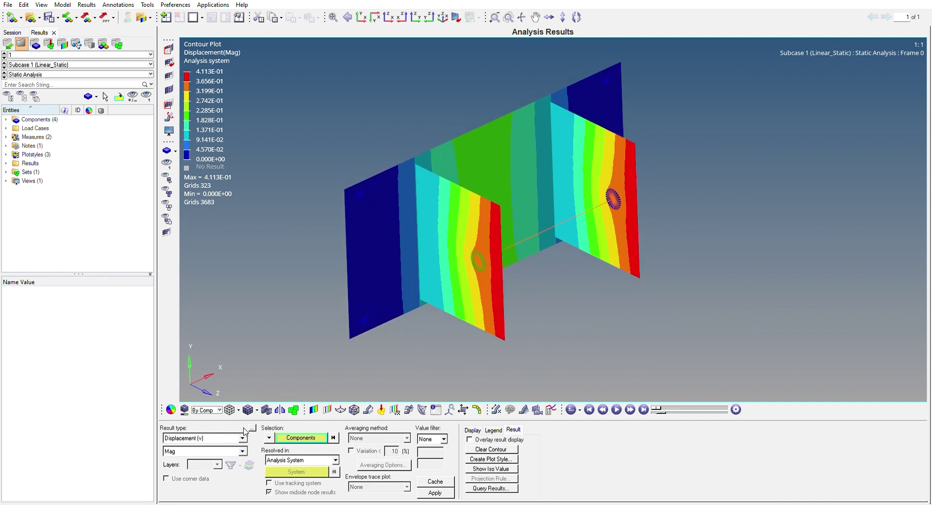
{"action": "mouse_move", "coordinate": [653, 232]}
{"action": "left_mouse_down", "text": "ctrl"}
{"action": "mouse_move", "coordinate": [695, 264]}
{"action": "mouse_move", "coordinate": [656, 249]}
{"action": "mouse_move", "coordinate": [661, 242]}
{"action": "left_mouse_up", "text": "ctrl"}
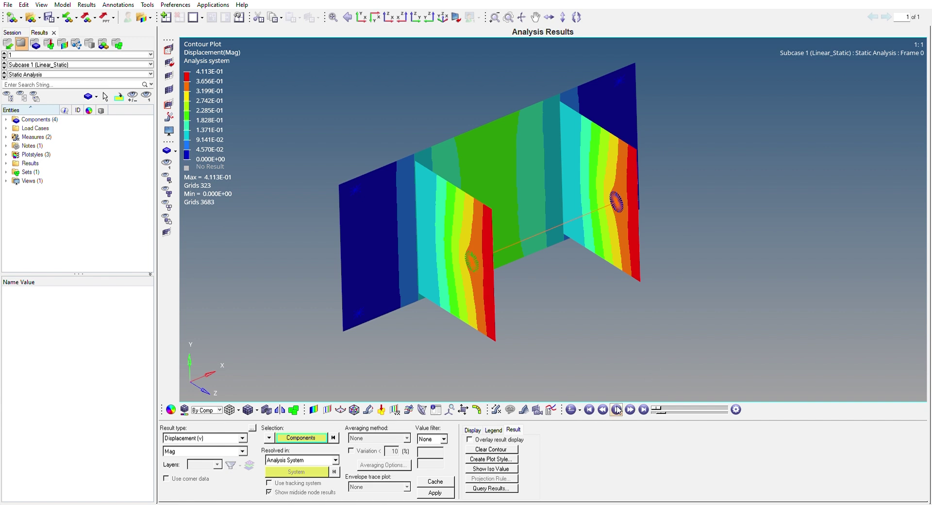
{"action": "left_click", "coordinate": [616, 409]}
{"action": "left_click_drag", "start_coordinate": [620, 158], "coordinate": [627, 320], "text": "ctrl"}
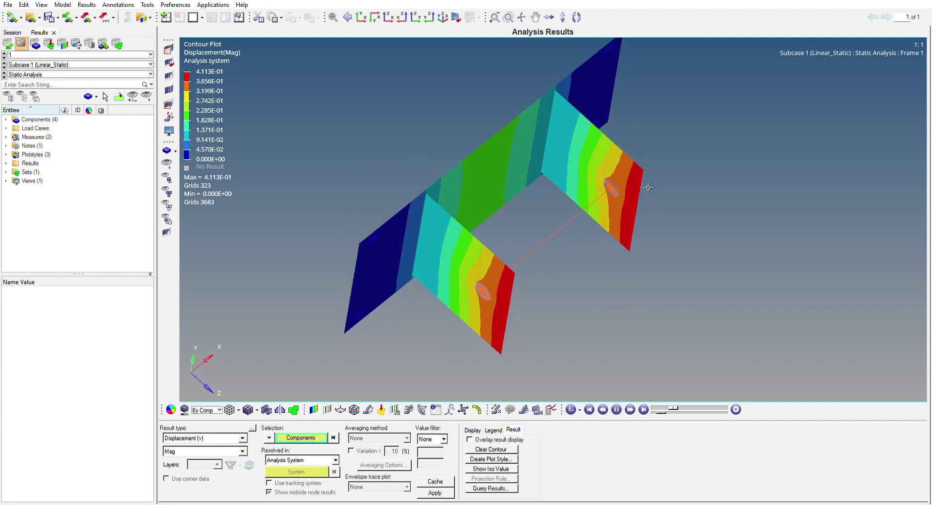
{"action": "left_click", "coordinate": [616, 410]}
Step: Set the displacement deformation to a uniform scale factor of 10 and return to the contour settings
{"action": "left_click", "coordinate": [373, 410]}
{"action": "type", "text": "10"}
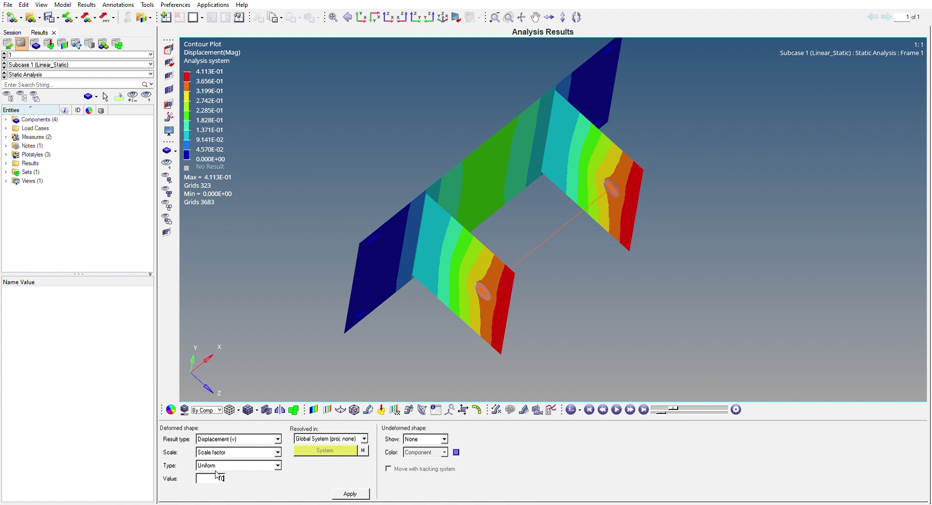
{"action": "left_click", "coordinate": [350, 493]}
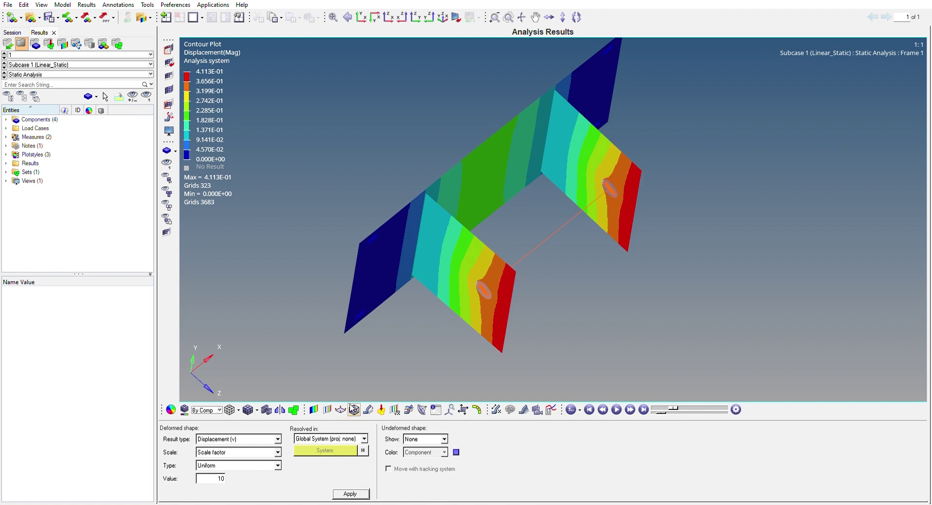
{"action": "left_click", "coordinate": [314, 410]}
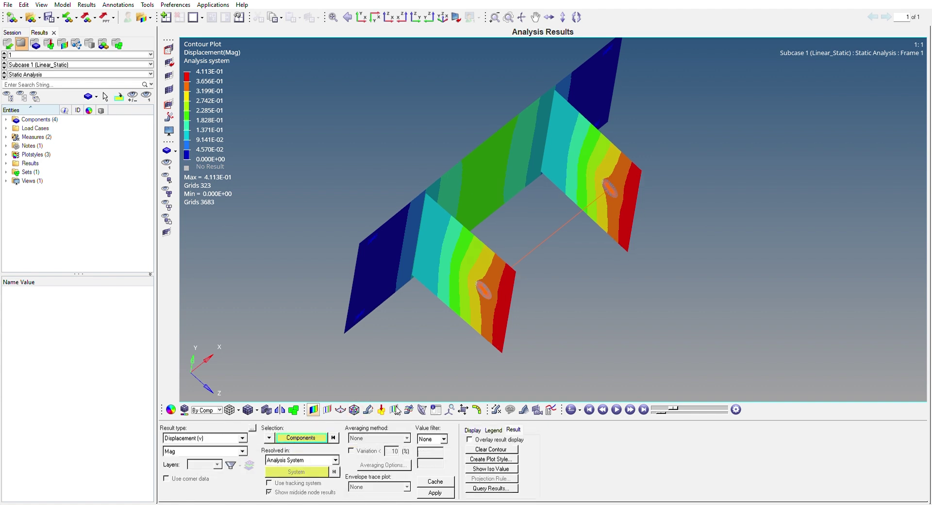
Step: Play the rescaled deformation animation, stop it and rewind it to frame 0
{"action": "left_click", "coordinate": [617, 409]}
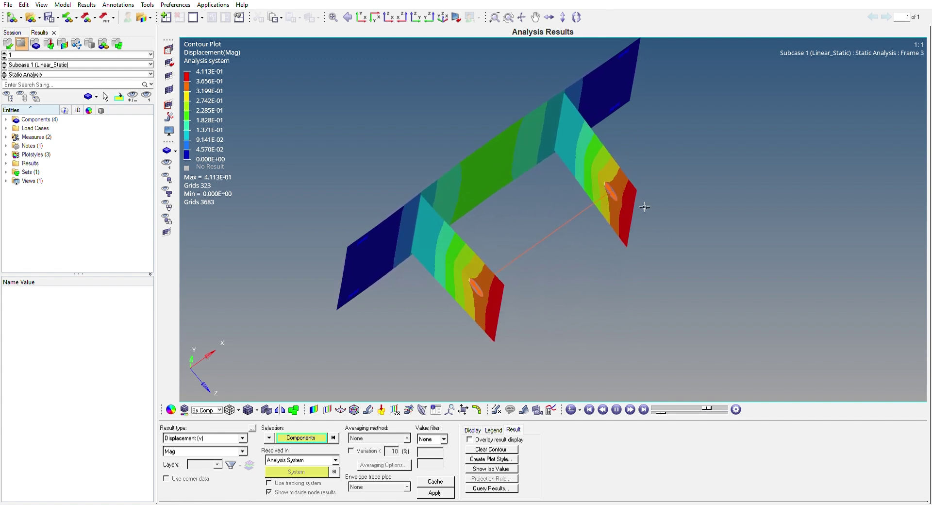
{"action": "left_click", "coordinate": [616, 409]}
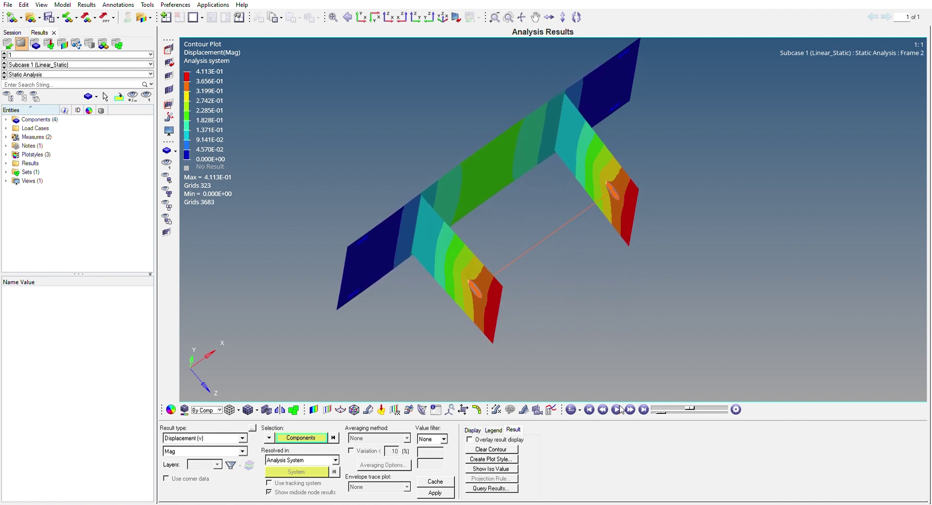
{"action": "left_click_drag", "start_coordinate": [688, 409], "coordinate": [658, 409]}
{"action": "left_click_drag", "start_coordinate": [607, 325], "coordinate": [566, 245], "text": "ctrl"}
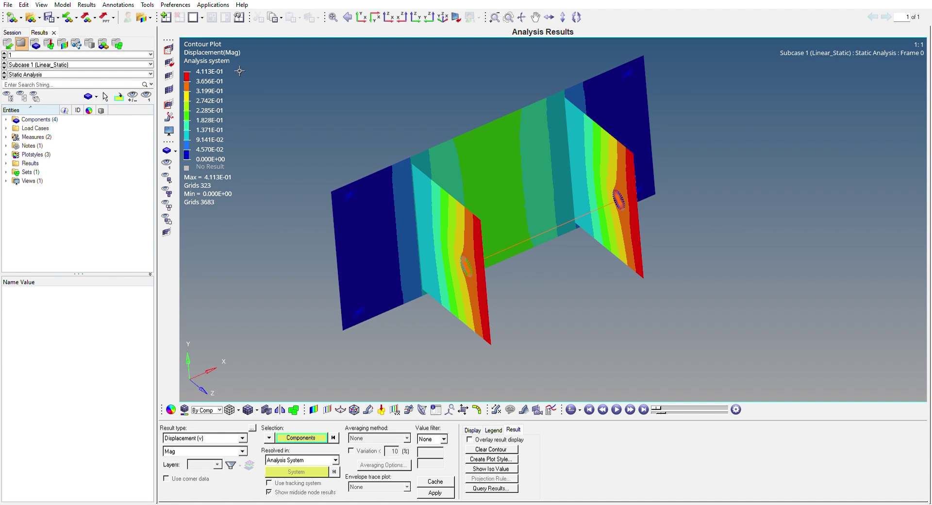
Step: Contour the Element Stresses (2D & 3D) result as vonMises with the Max layer on all components
{"action": "left_click", "coordinate": [230, 448]}
{"action": "left_click", "coordinate": [307, 435]}
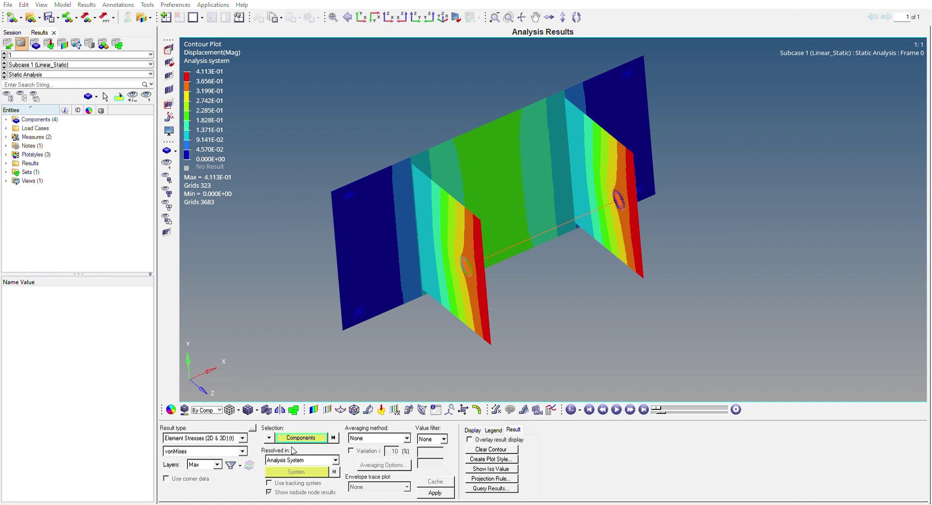
{"action": "left_click", "coordinate": [333, 447]}
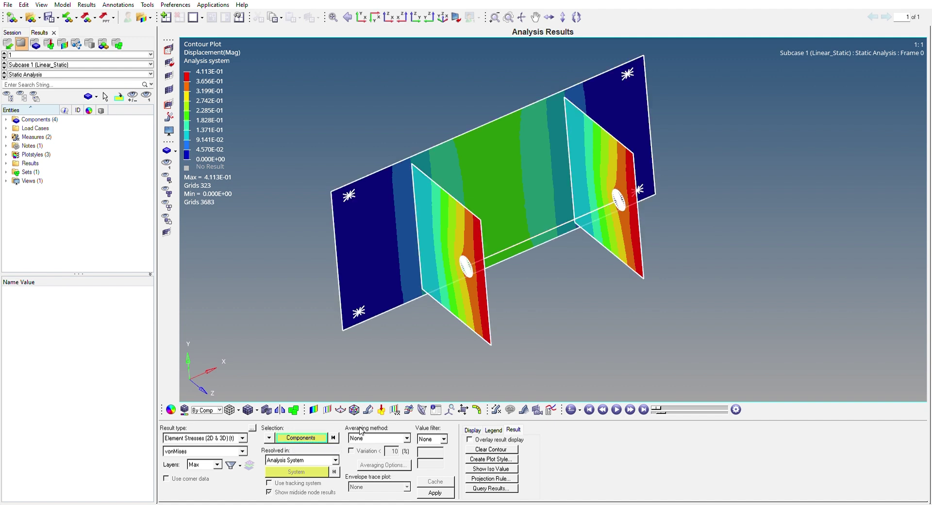
{"action": "left_click", "coordinate": [432, 491]}
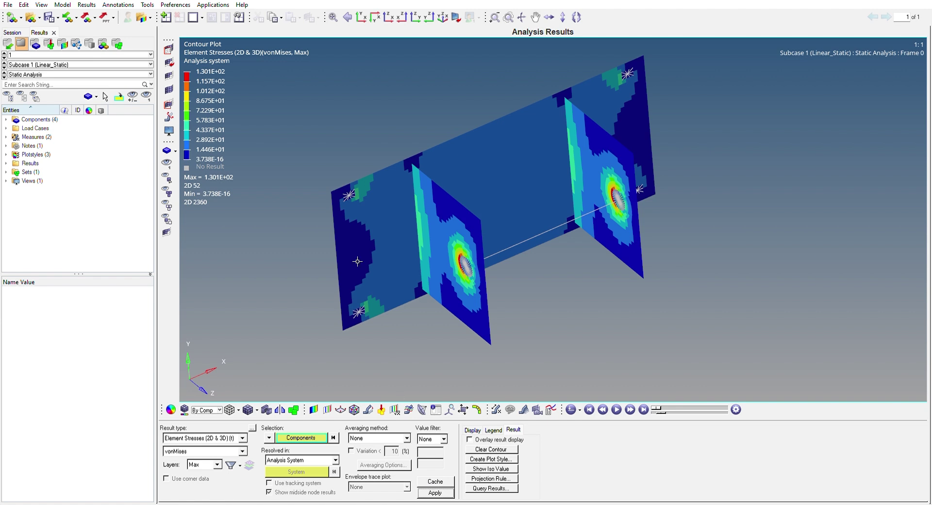
Step: Examine the von Mises stress distribution around the bolt holes and across the plates from several angles
{"action": "left_click_drag", "start_coordinate": [334, 220], "coordinate": [440, 123], "text": "ctrl"}
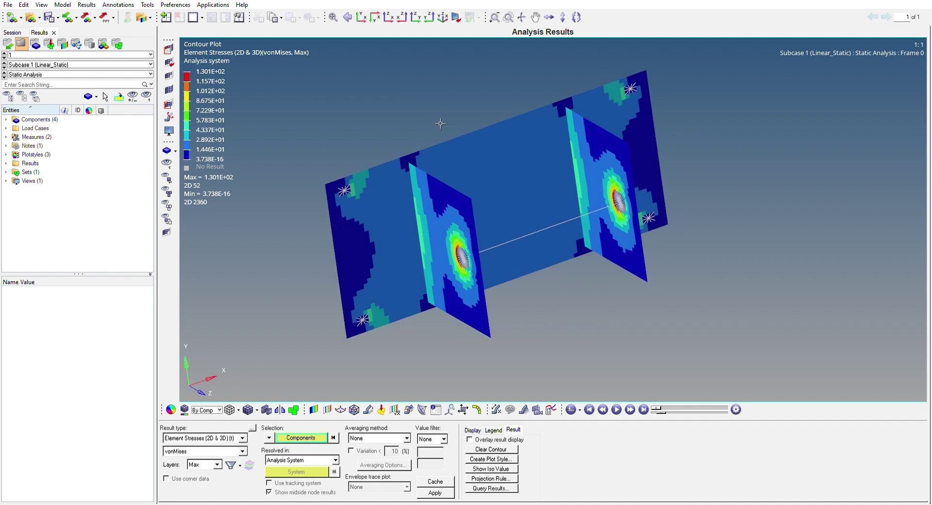
{"action": "left_click_drag", "start_coordinate": [436, 173], "coordinate": [518, 181], "text": "ctrl"}
{"action": "scroll", "coordinate": [486, 232], "scroll_direction": "up", "scroll_amount": 4}
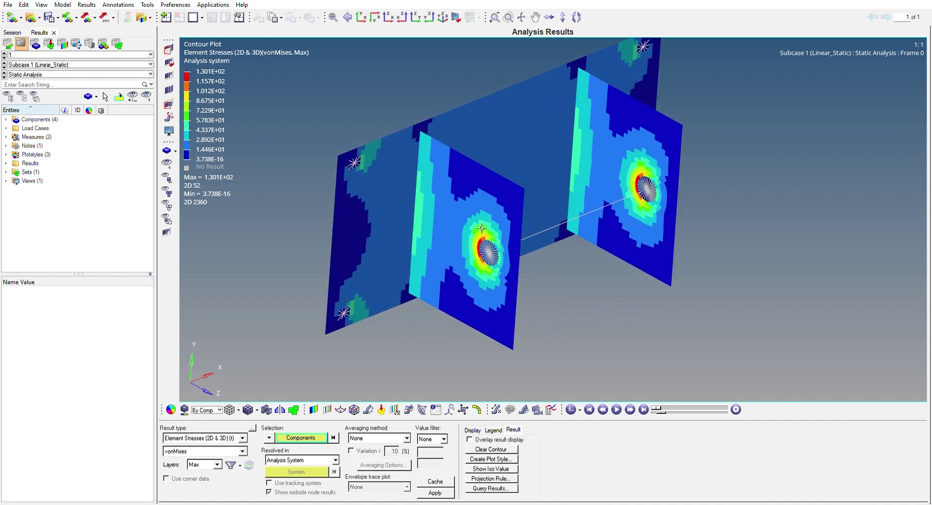
{"action": "scroll", "coordinate": [486, 232], "scroll_direction": "up", "scroll_amount": 2}
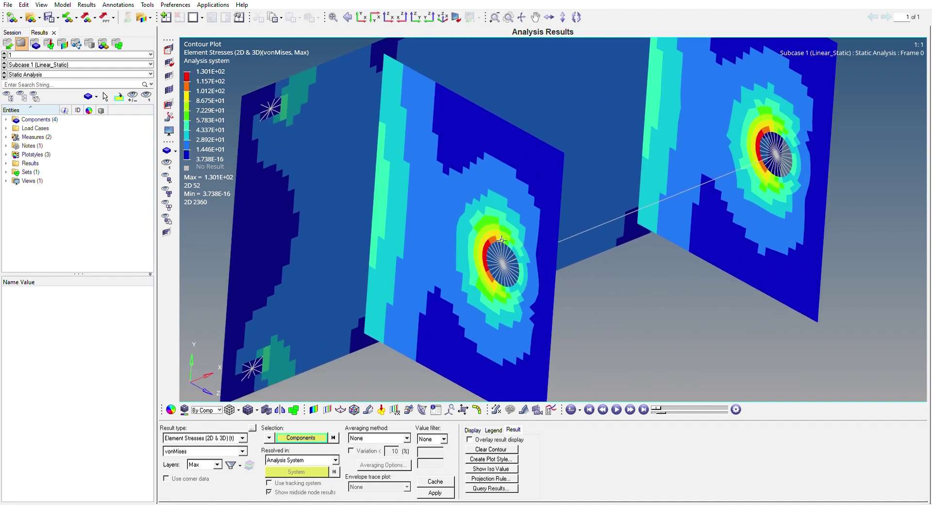
{"action": "scroll", "coordinate": [501, 240], "scroll_direction": "down", "scroll_amount": 5}
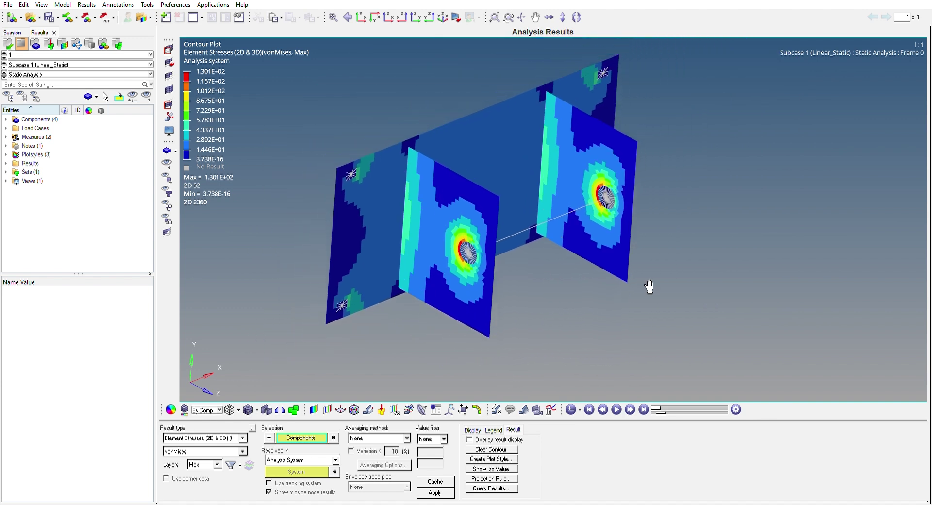
{"action": "right_click_drag", "start_coordinate": [650, 287], "coordinate": [661, 305], "text": "ctrl"}
{"action": "left_click_drag", "start_coordinate": [730, 242], "coordinate": [651, 247], "text": "ctrl"}
{"action": "right_click_drag", "start_coordinate": [603, 330], "coordinate": [588, 314], "text": "ctrl"}
{"action": "scroll", "coordinate": [578, 325], "scroll_direction": "down", "scroll_amount": 2, "text": "ctrl"}
{"action": "left_click_drag", "start_coordinate": [511, 213], "coordinate": [550, 215], "text": "ctrl"}
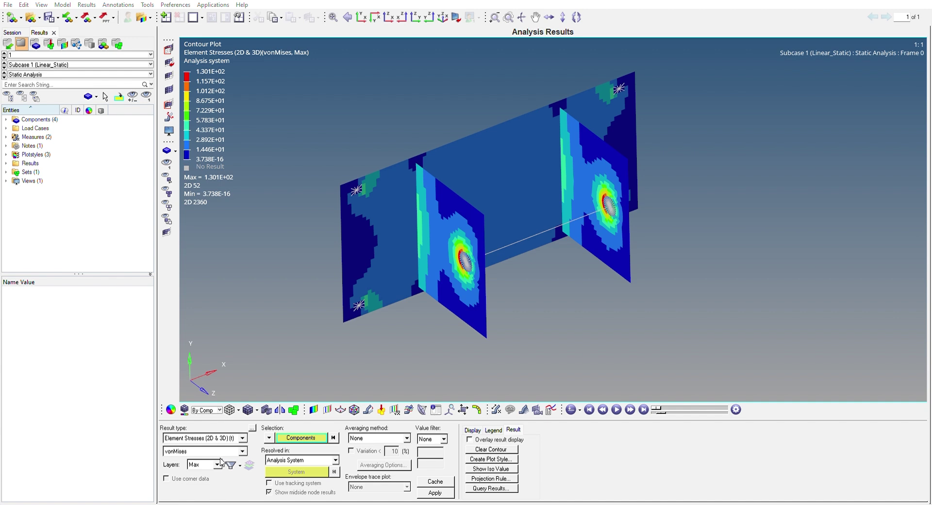
Step: Contour the CBAR/CBEAM von Mises Stresses result with Von Mises SVMAX and inspect the bolt beam between the plates
{"action": "left_click", "coordinate": [435, 492]}
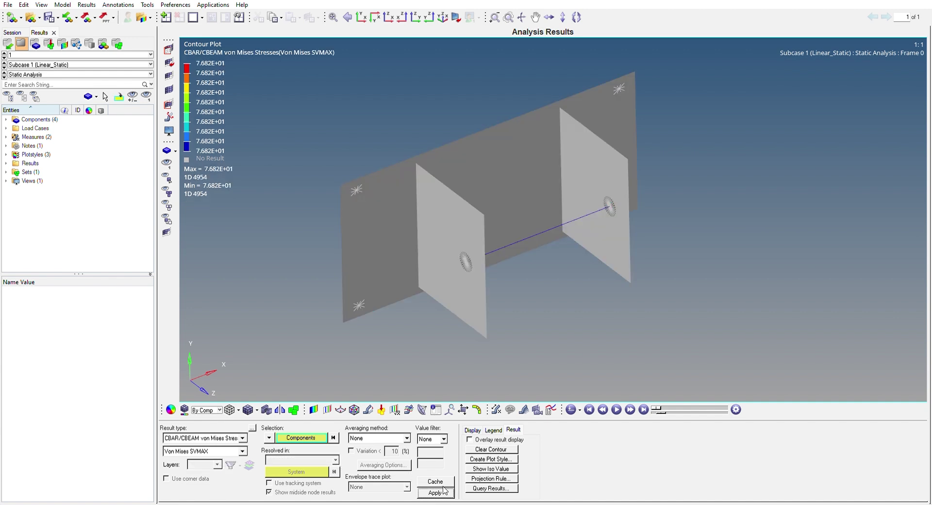
{"action": "left_click_drag", "start_coordinate": [486, 369], "coordinate": [555, 268], "text": "ctrl"}
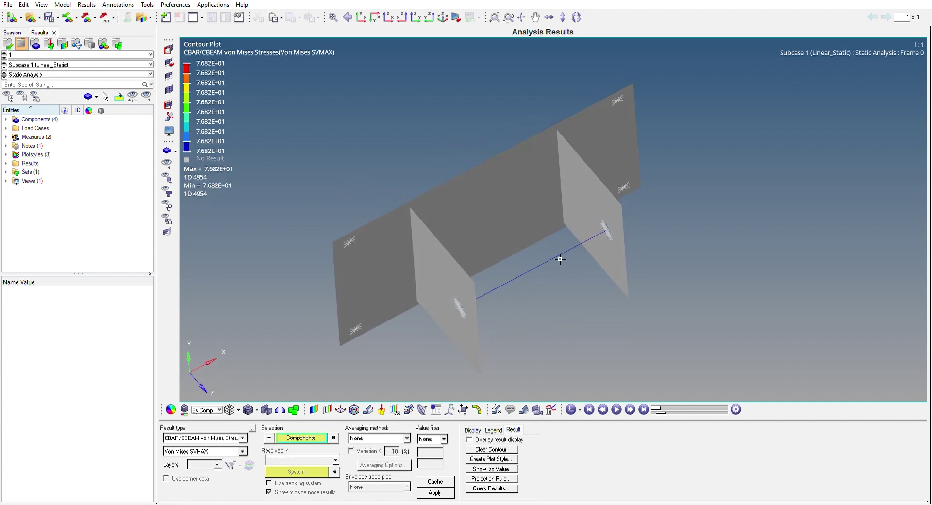
{"action": "scroll", "coordinate": [555, 267], "scroll_direction": "up", "scroll_amount": 10}
{"action": "left_click_drag", "start_coordinate": [489, 292], "coordinate": [487, 294], "text": "ctrl"}
{"action": "scroll", "coordinate": [487, 294], "scroll_direction": "down", "scroll_amount": 10}
{"action": "left_click_drag", "start_coordinate": [513, 298], "coordinate": [522, 263], "text": "ctrl"}
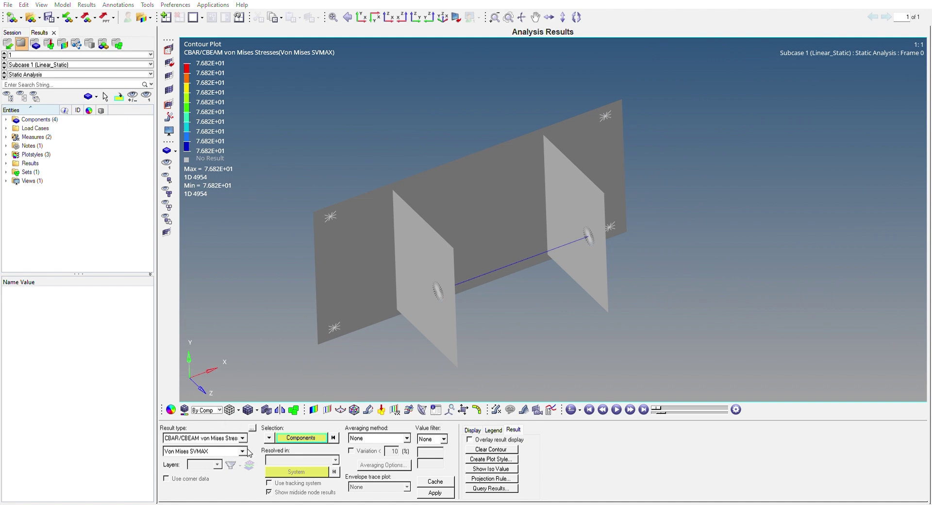
Step: Contour the Element Stresses (1D) result as CBAR/CBEAM Axial Stress and inspect the bolt beam
{"action": "left_click", "coordinate": [225, 456]}
{"action": "left_click", "coordinate": [434, 492]}
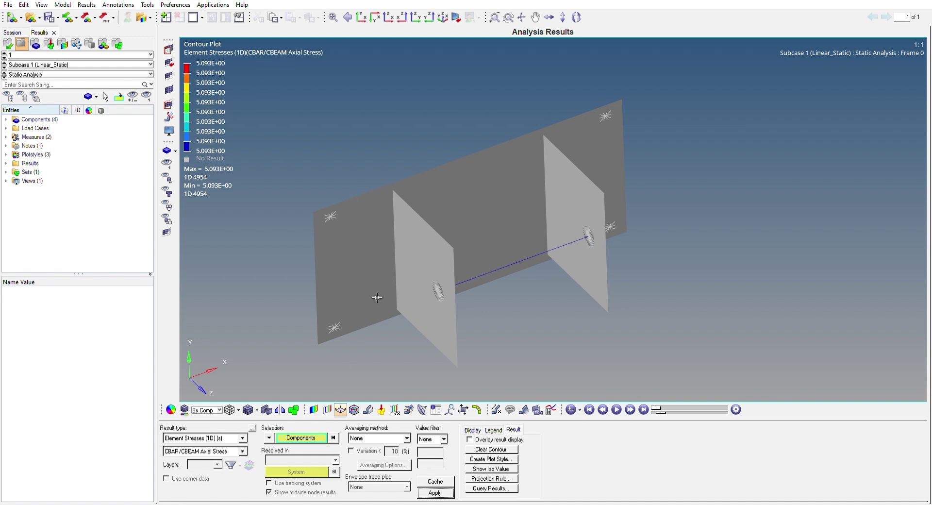
{"action": "right_click_drag", "start_coordinate": [645, 332], "coordinate": [637, 311], "text": "ctrl"}
{"action": "scroll", "coordinate": [636, 311], "scroll_direction": "down", "scroll_amount": 1, "text": "ctrl"}
{"action": "scroll", "coordinate": [637, 310], "scroll_direction": "down", "scroll_amount": 1, "text": "ctrl"}
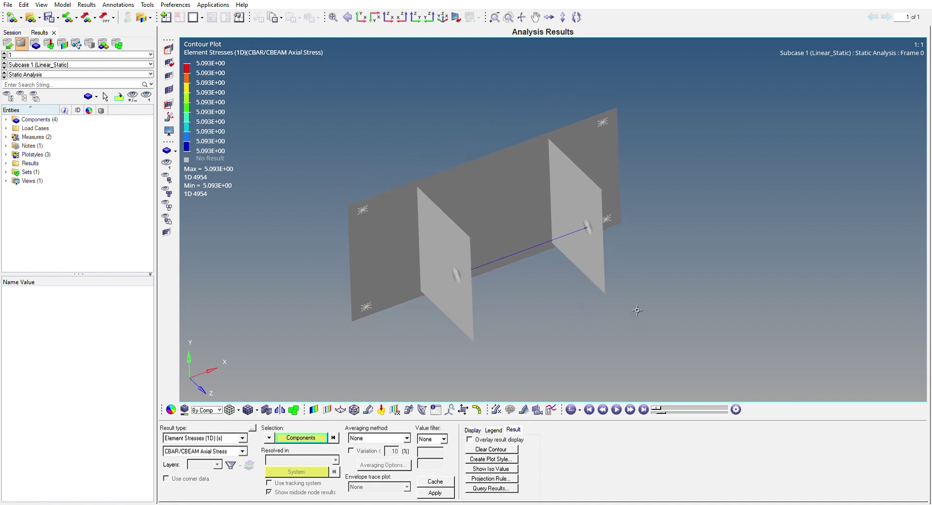
{"action": "right_click_drag", "start_coordinate": [684, 316], "coordinate": [680, 313], "text": "ctrl"}
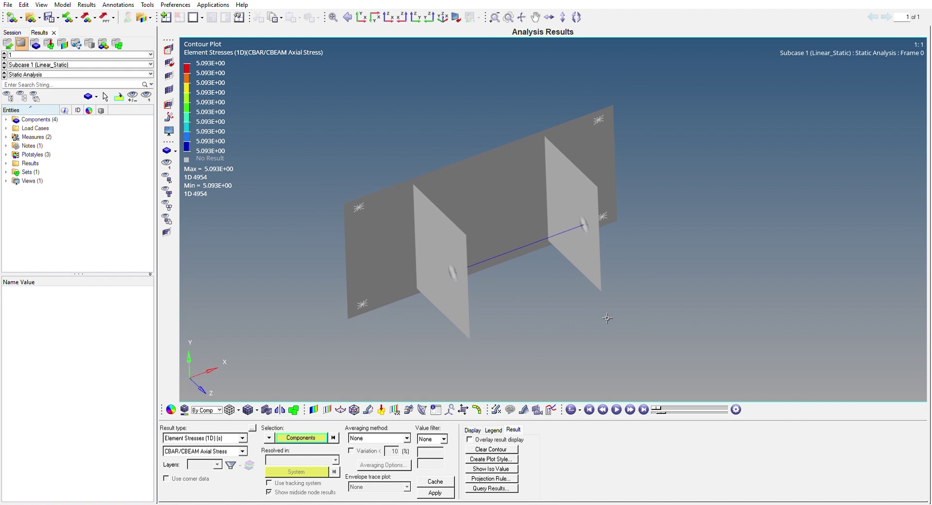
{"action": "right_click_drag", "start_coordinate": [629, 320], "coordinate": [633, 315], "text": "ctrl"}
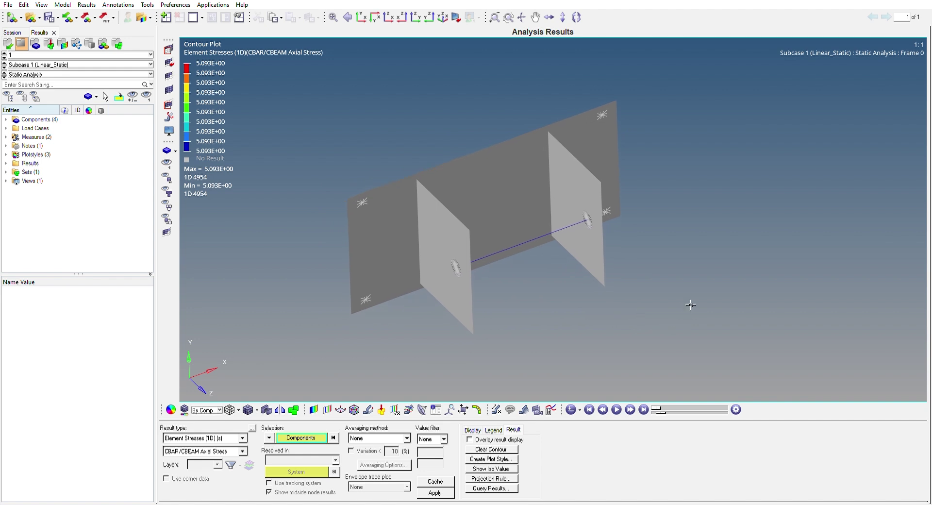
{"action": "mouse_move", "coordinate": [649, 329]}
{"action": "right_mouse_down", "text": "ctrl"}
{"action": "mouse_move", "coordinate": [662, 310]}
{"action": "mouse_move", "coordinate": [658, 329]}
{"action": "right_mouse_up", "text": "ctrl"}
{"action": "mouse_move", "coordinate": [658, 328]}
{"action": "left_mouse_down", "text": "ctrl"}
{"action": "mouse_move", "coordinate": [666, 309]}
{"action": "mouse_move", "coordinate": [678, 340]}
{"action": "mouse_move", "coordinate": [692, 328]}
{"action": "left_mouse_up", "text": "ctrl"}
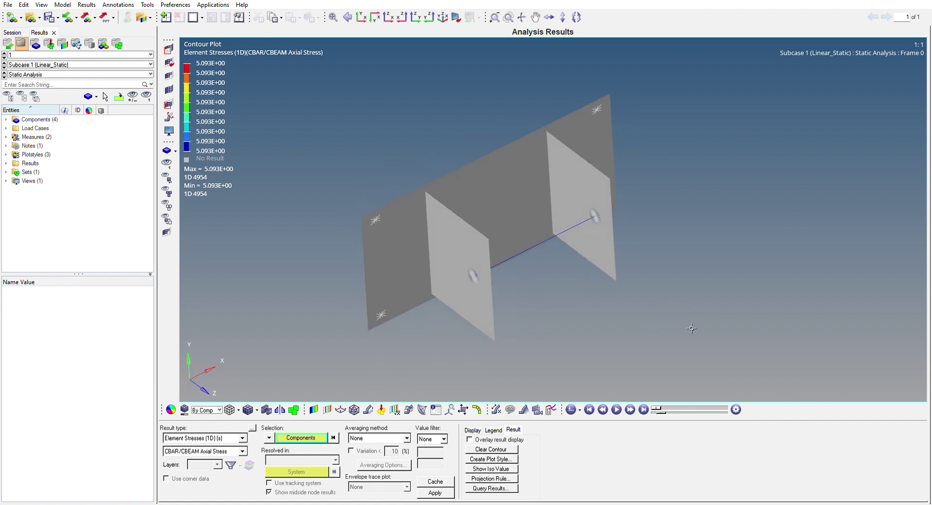